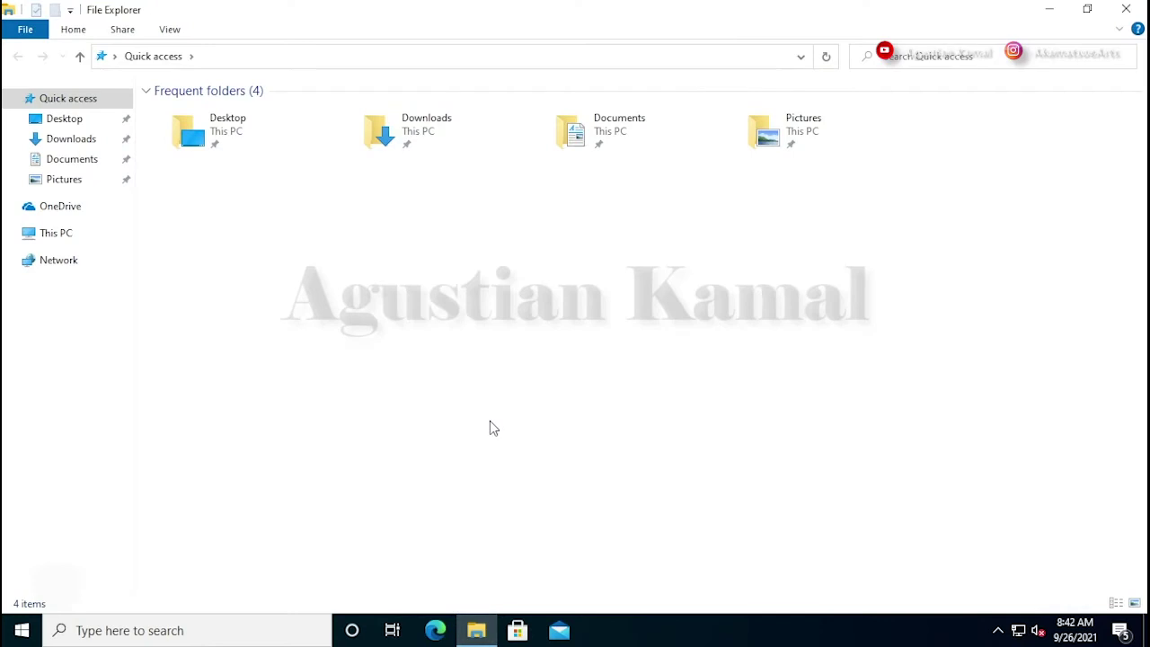
# Step: Open Computer Management for this PC, maximize it and display Disk Management
pyautogui.rightClick(56, 237)
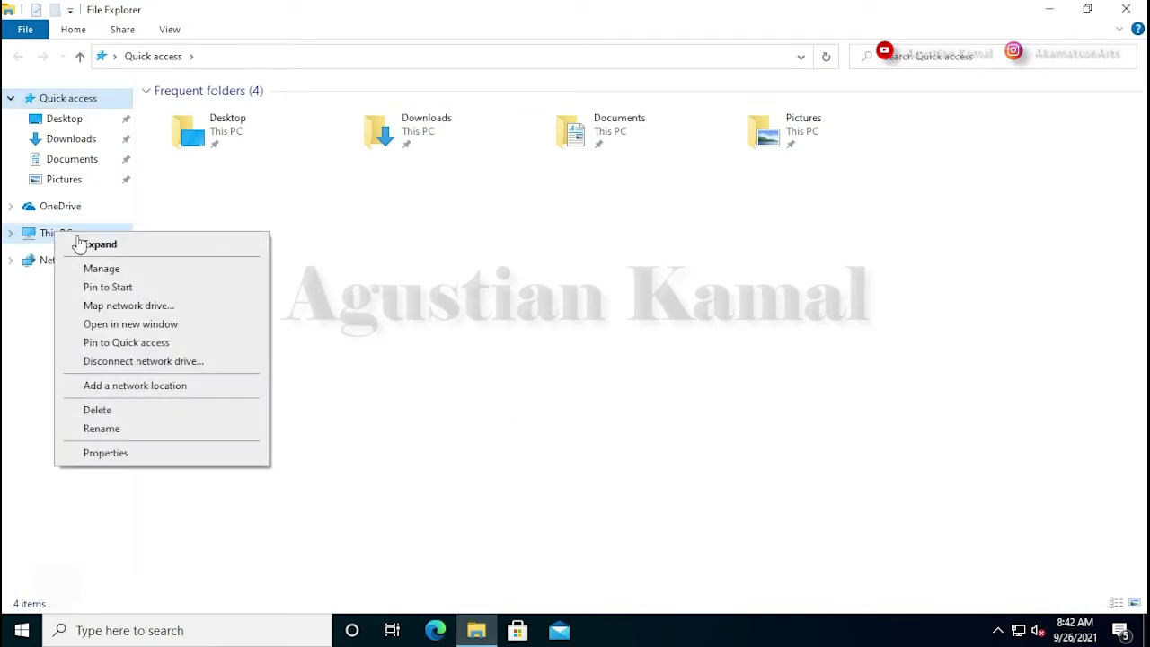
pyautogui.click(142, 270)
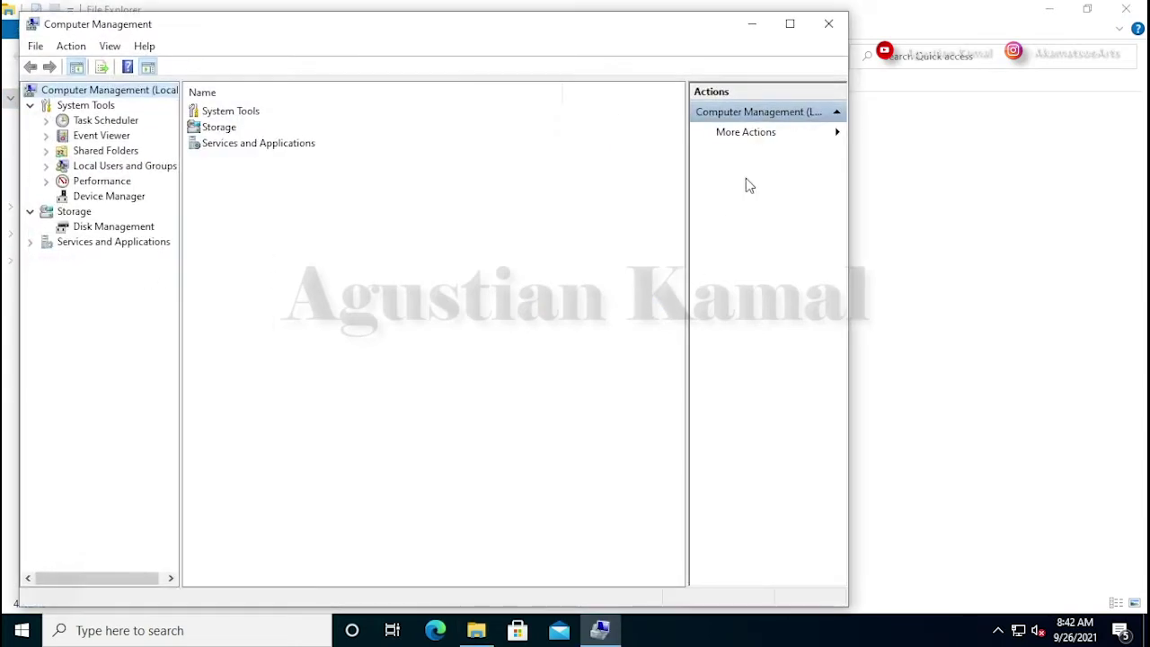
pyautogui.click(790, 23)
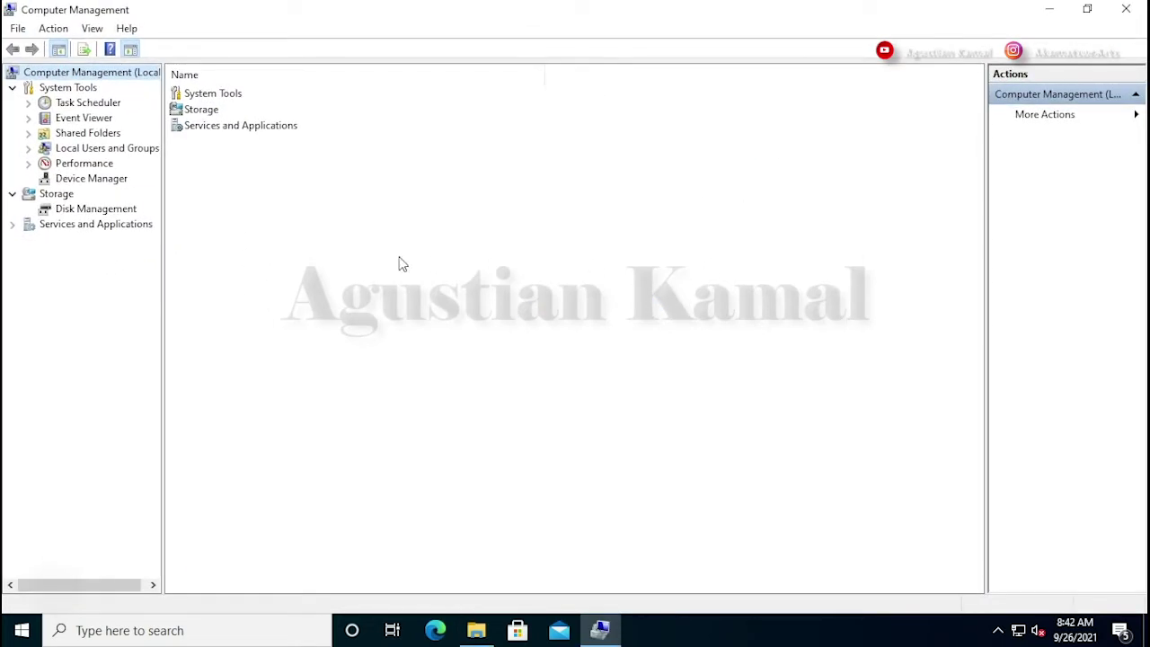
pyautogui.click(113, 214)
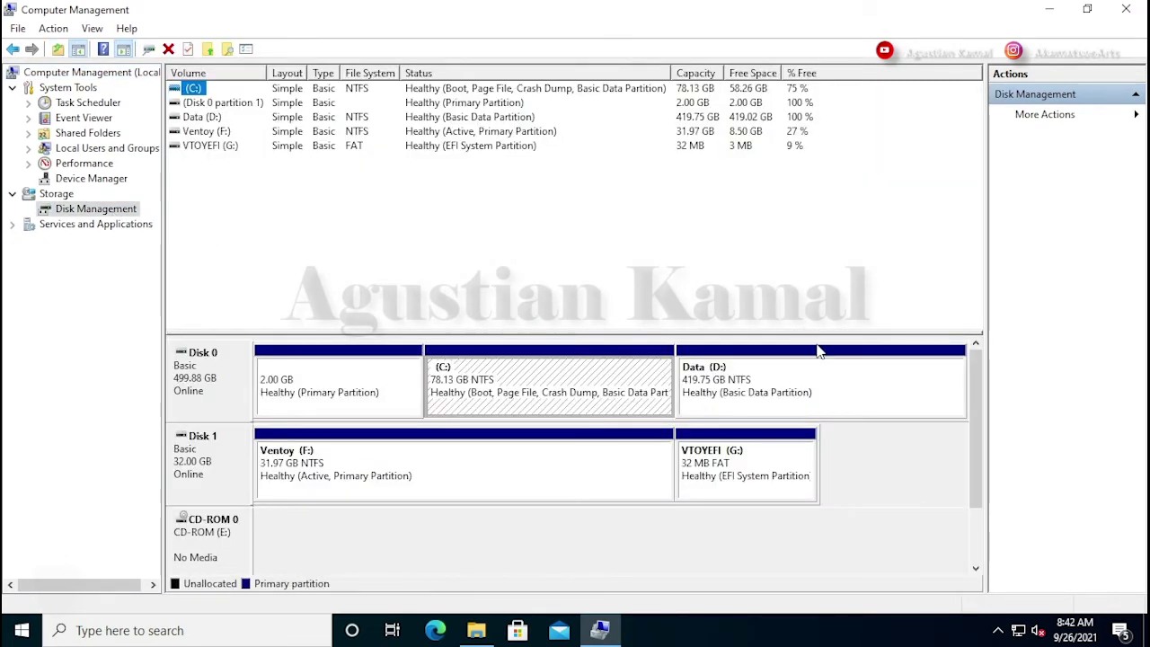
# Step: Shrink the Data (D:) volume by 102400 MB to free unallocated space, and close Computer Management
pyautogui.click(844, 392)
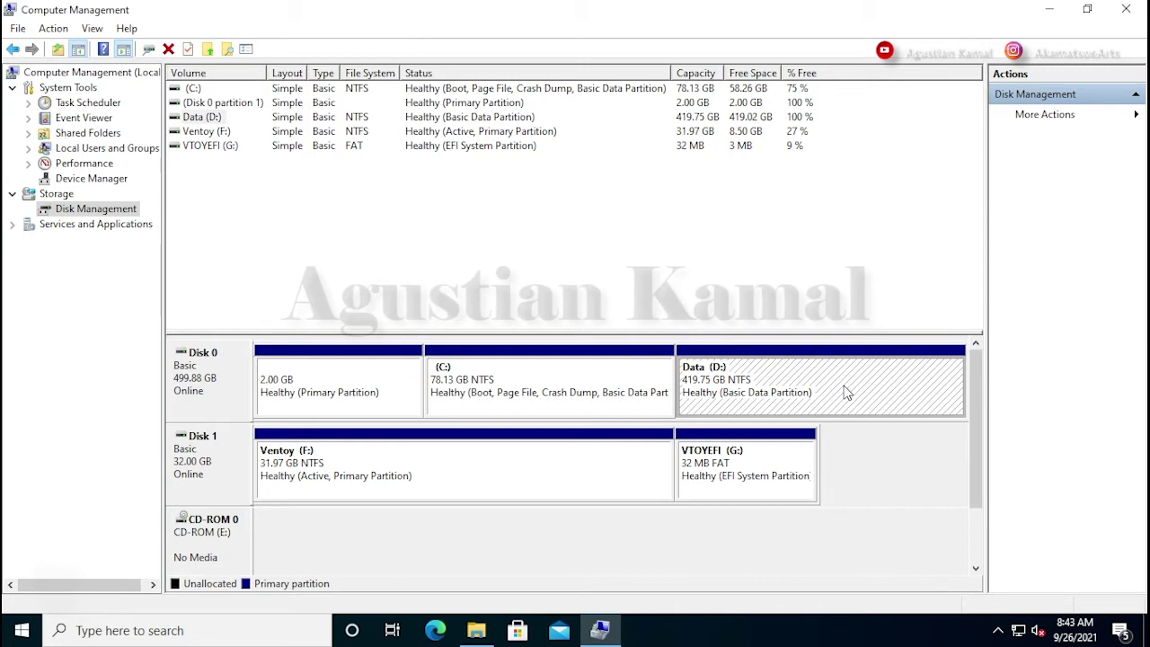
pyautogui.rightClick(818, 386)
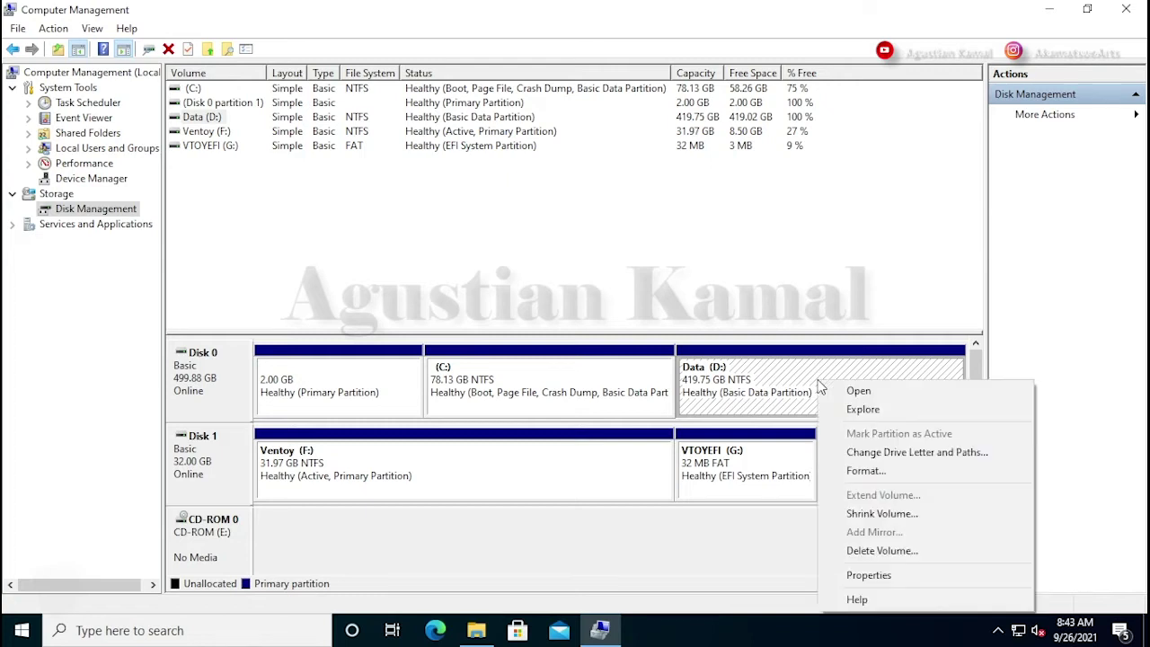
pyautogui.click(905, 518)
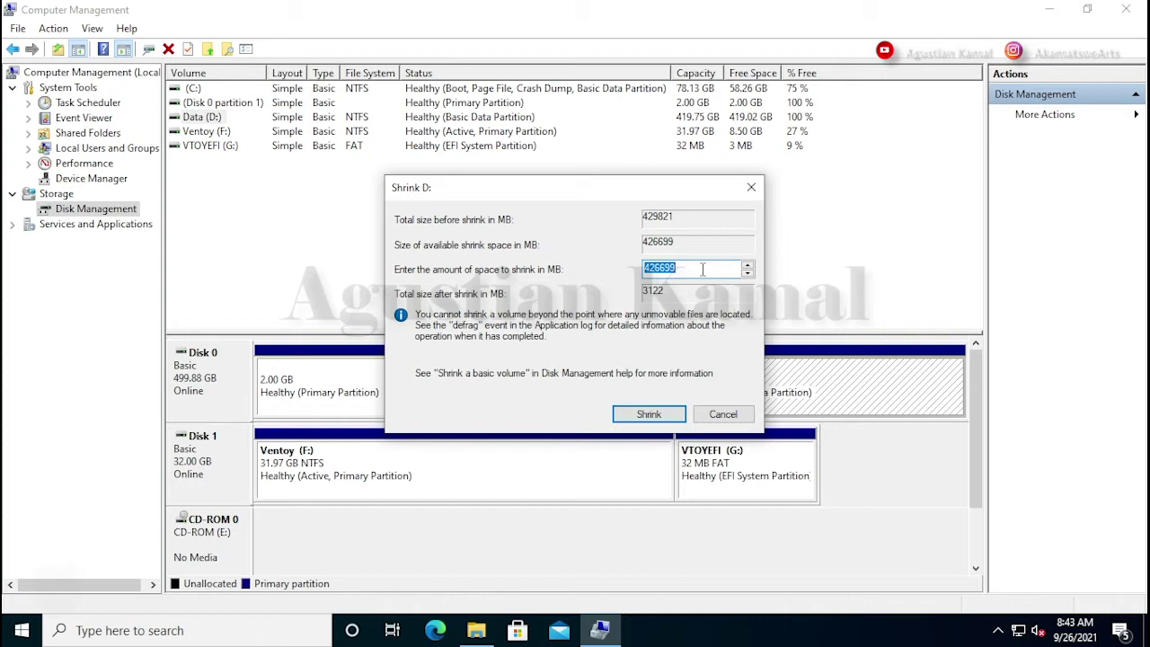
pyautogui.moveTo(704, 269); pyautogui.dragTo(637, 269)
pyautogui.write('102400')
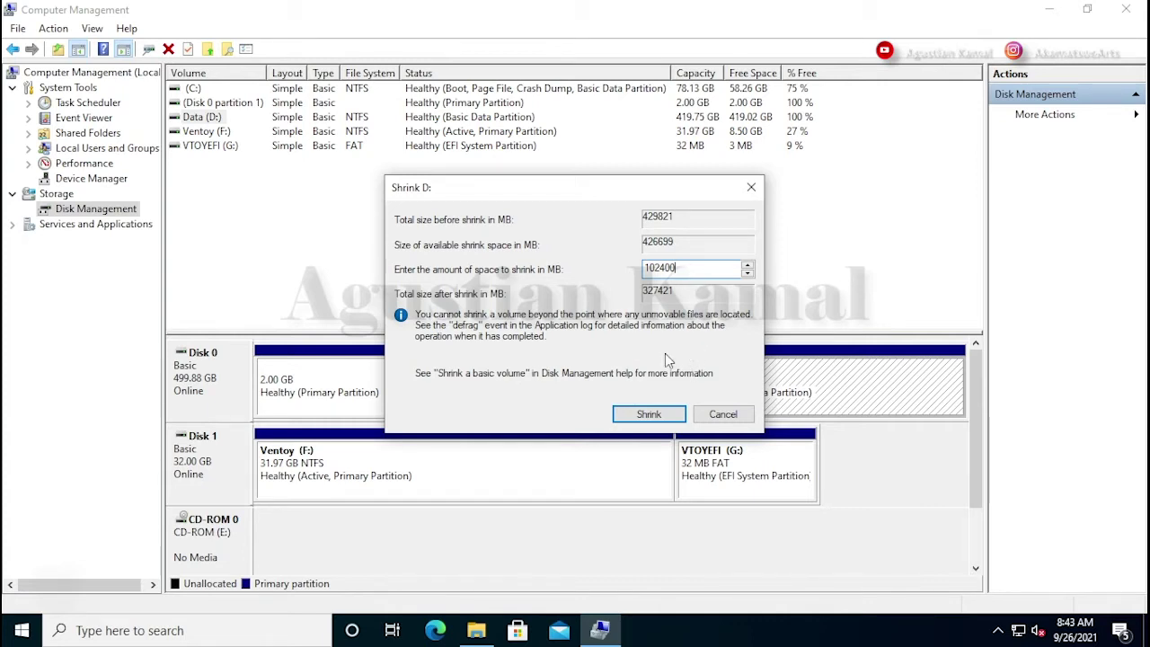
pyautogui.click(649, 414)
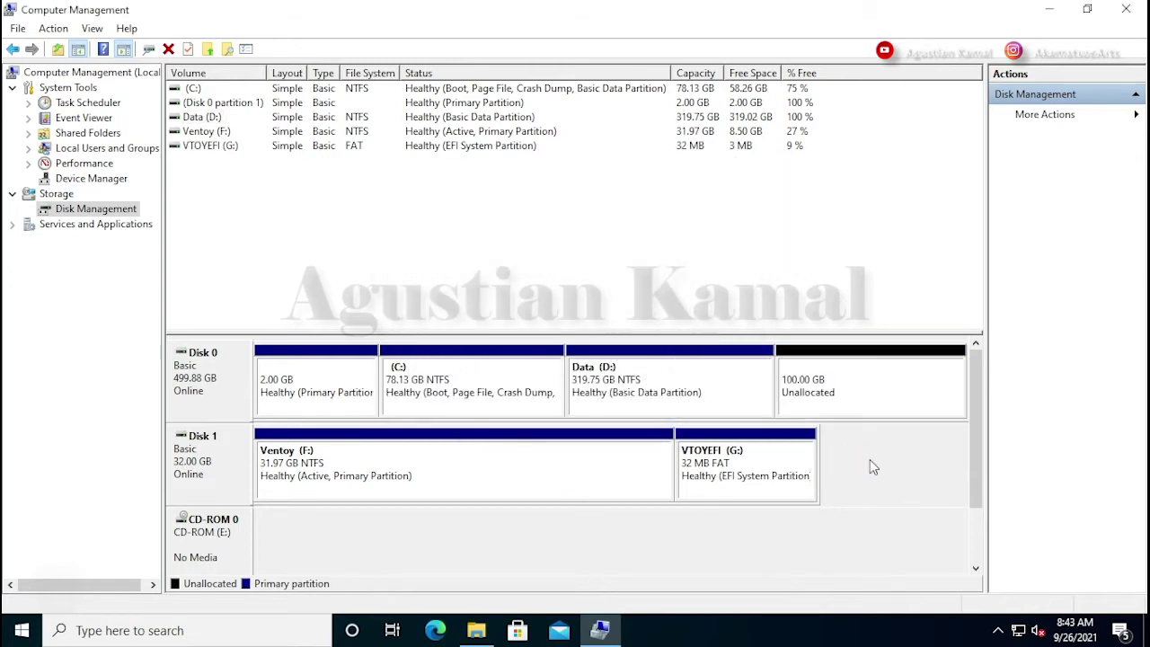
pyautogui.click(864, 400)
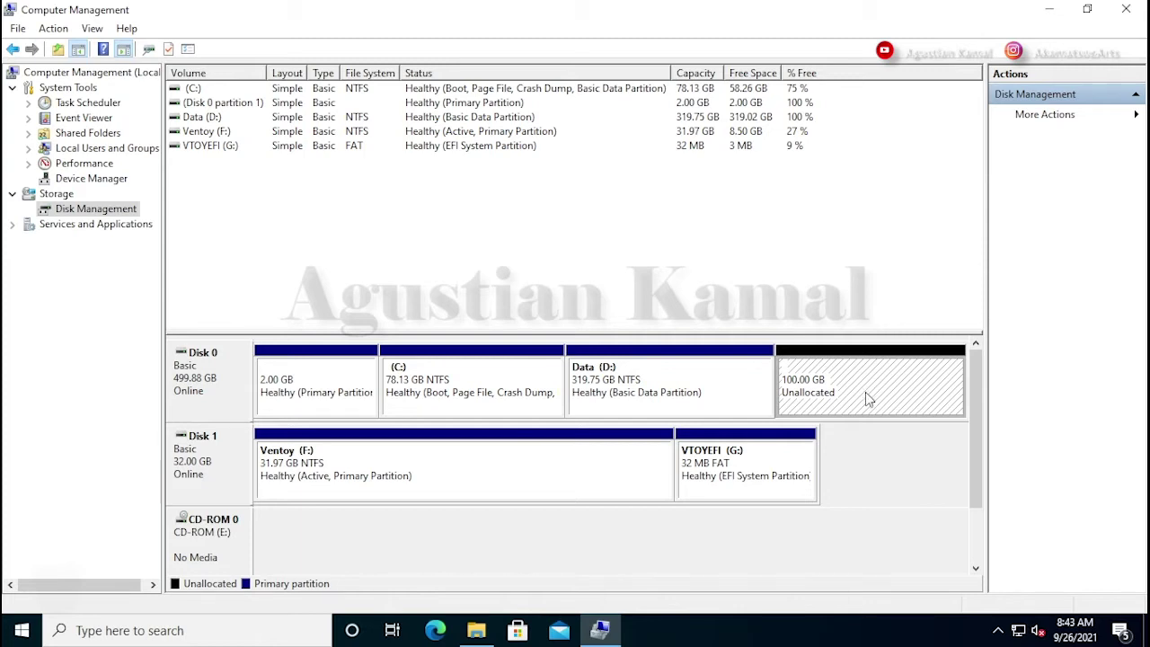
pyautogui.click(1124, 11)
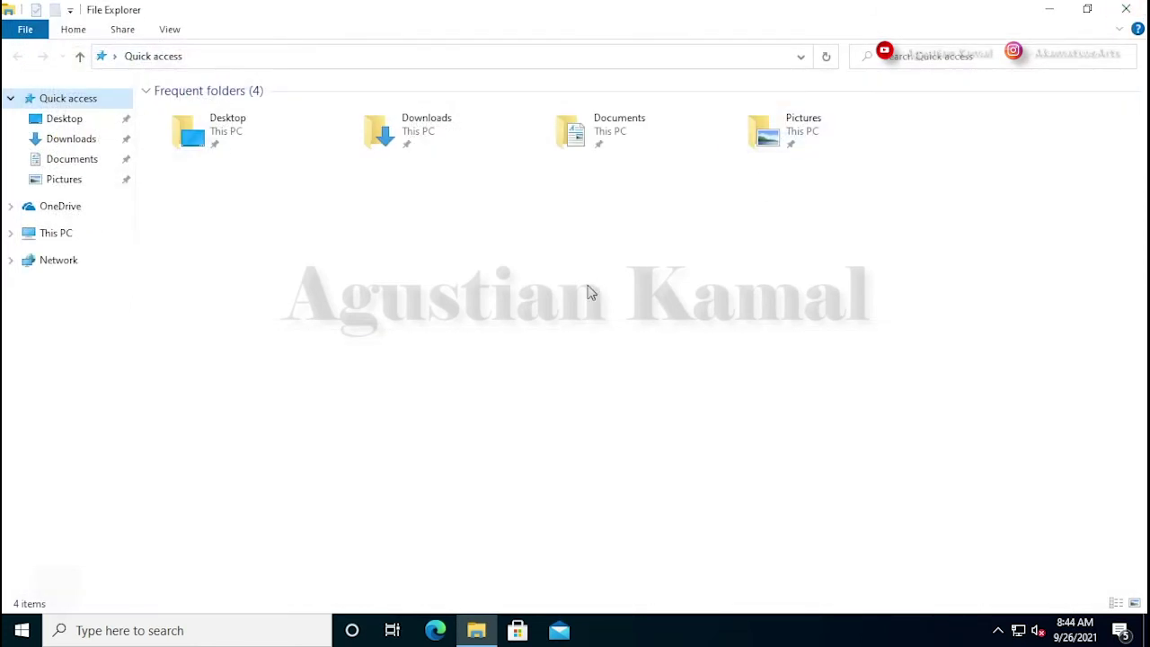
# Step: Check the disc image files stored on the Ventoy (F:) drive, including archcraft-2021.09.25-x86_64, and close File Explorer
pyautogui.click(40, 236)
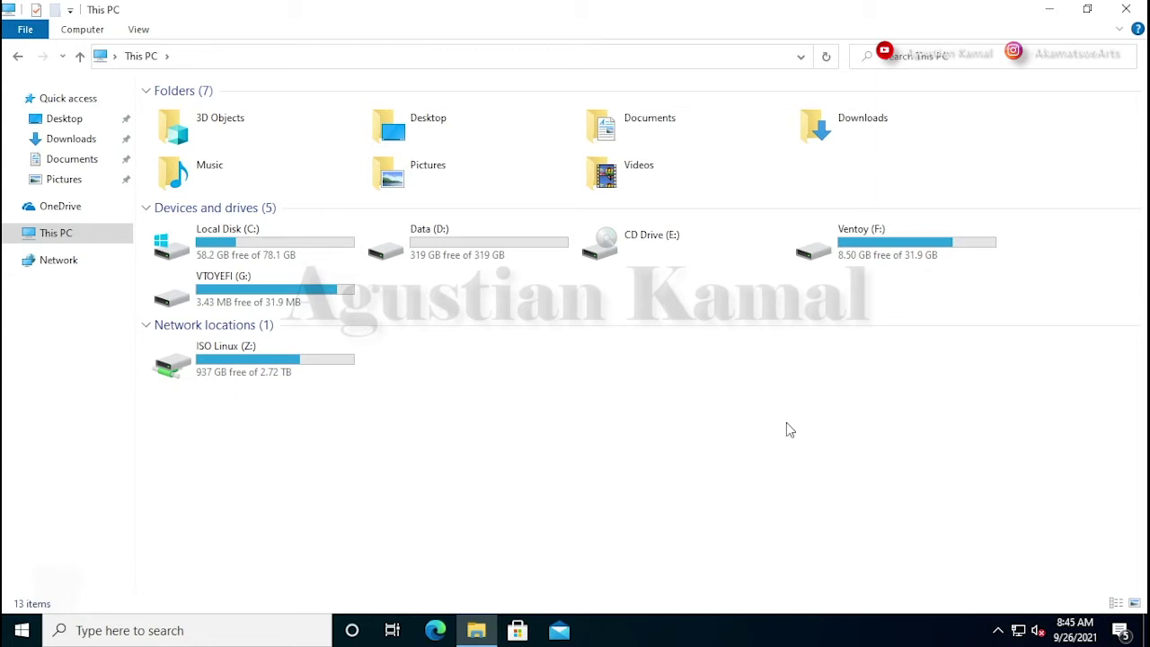
pyautogui.doubleClick(866, 261)
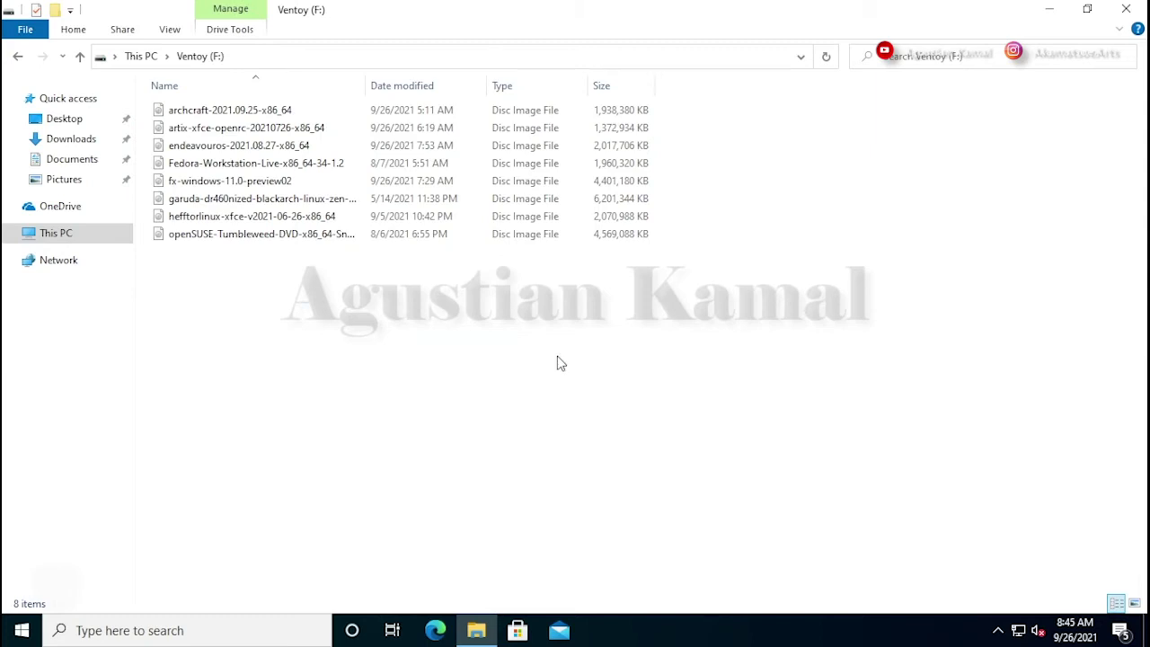
pyautogui.click(255, 111)
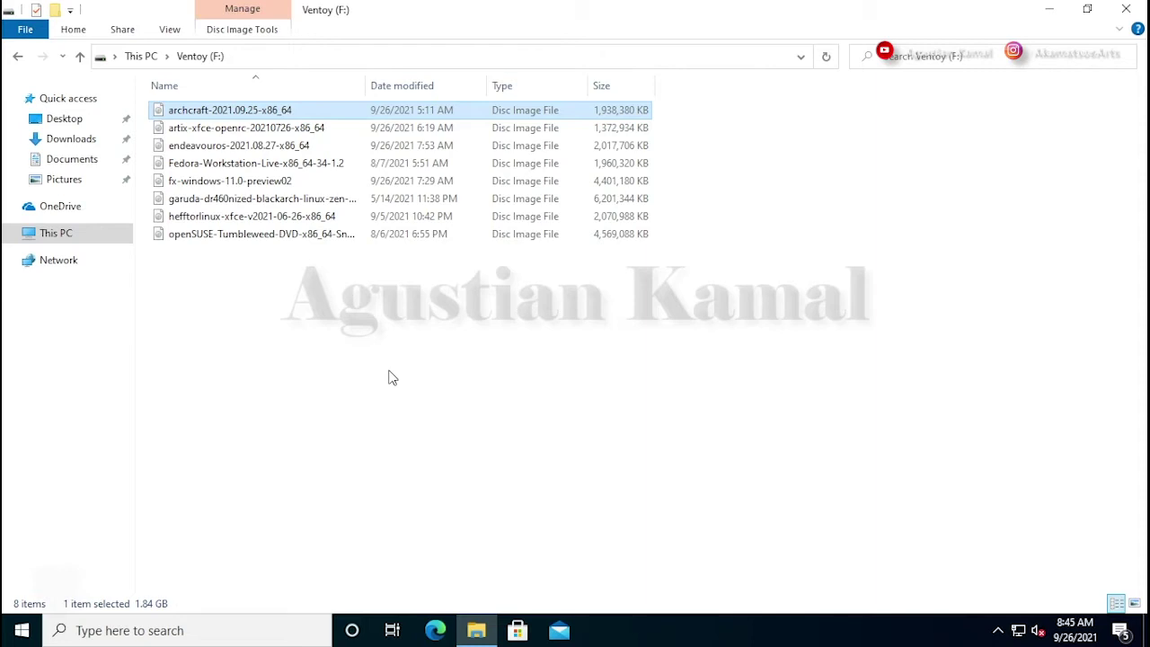
pyautogui.click(1118, 14)
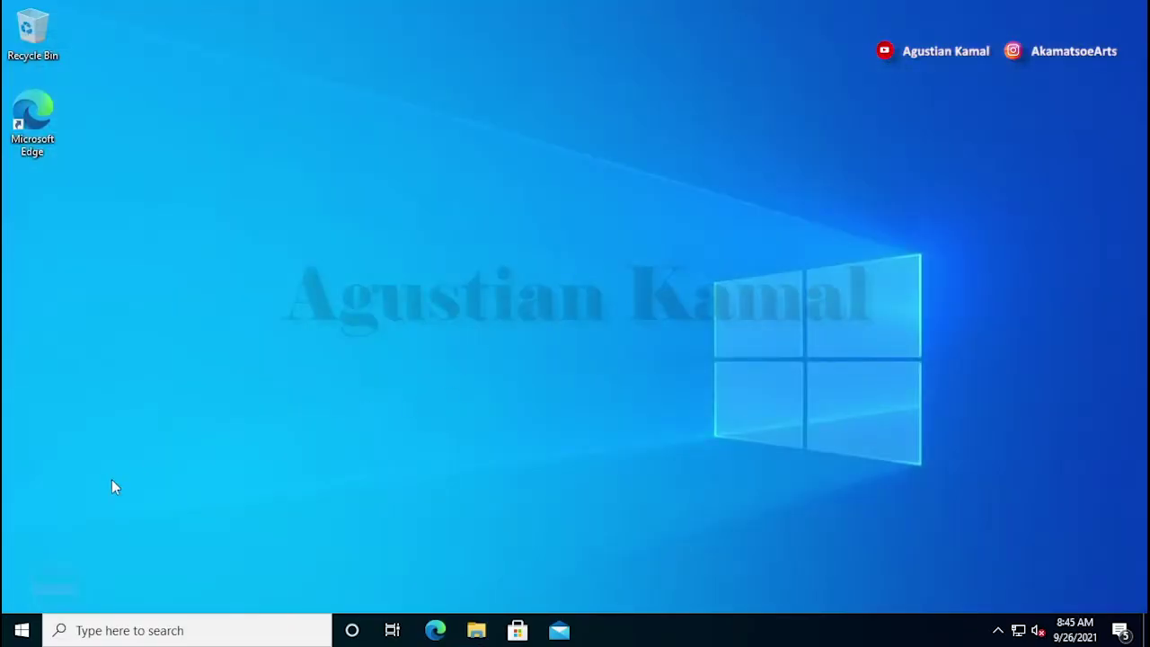
# Step: Restart the computer into the Ventoy boot menu
pyautogui.click(22, 630)
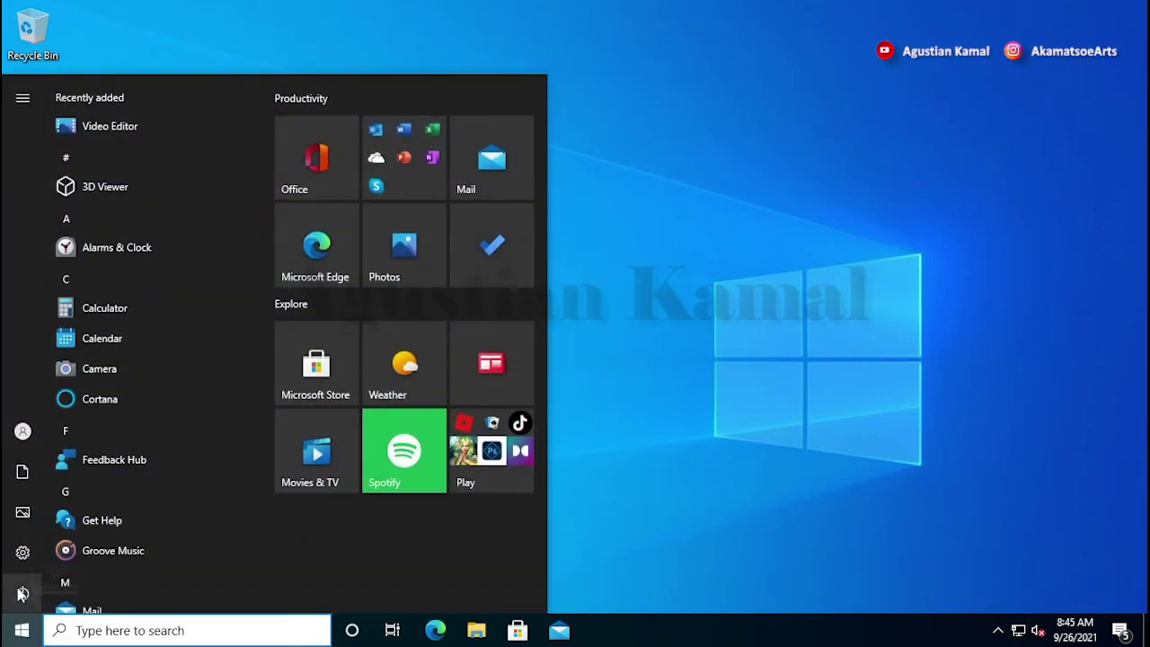
pyautogui.click(22, 593)
pyautogui.click(76, 554)
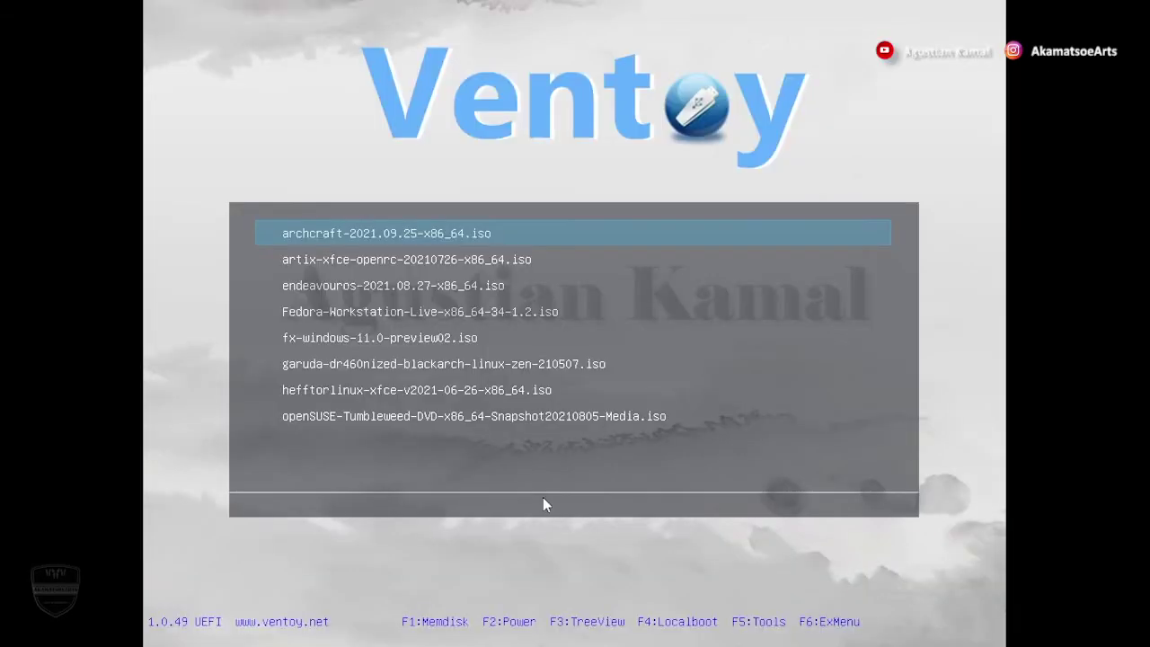
# Step: Look through the bootable ISO images listed in the Ventoy menu
pyautogui.press('Down')
pyautogui.press('Down')
pyautogui.press('Down')
pyautogui.press('Down')
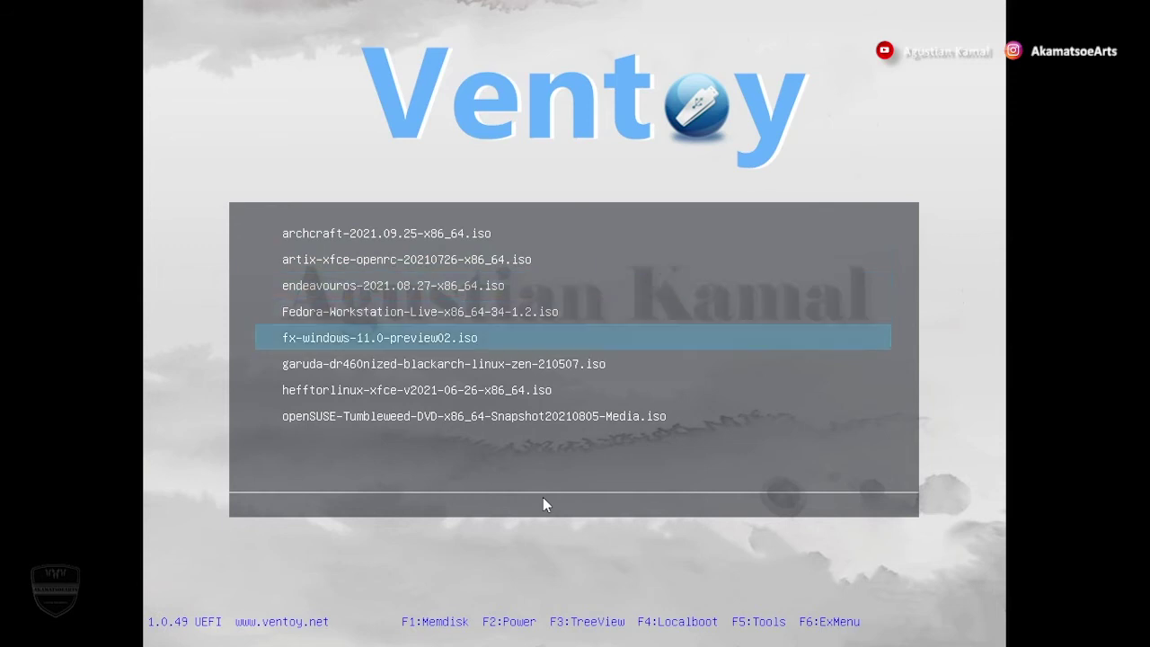
pyautogui.press('Up')
pyautogui.press('Up')
pyautogui.press('Up')
pyautogui.press('Up')
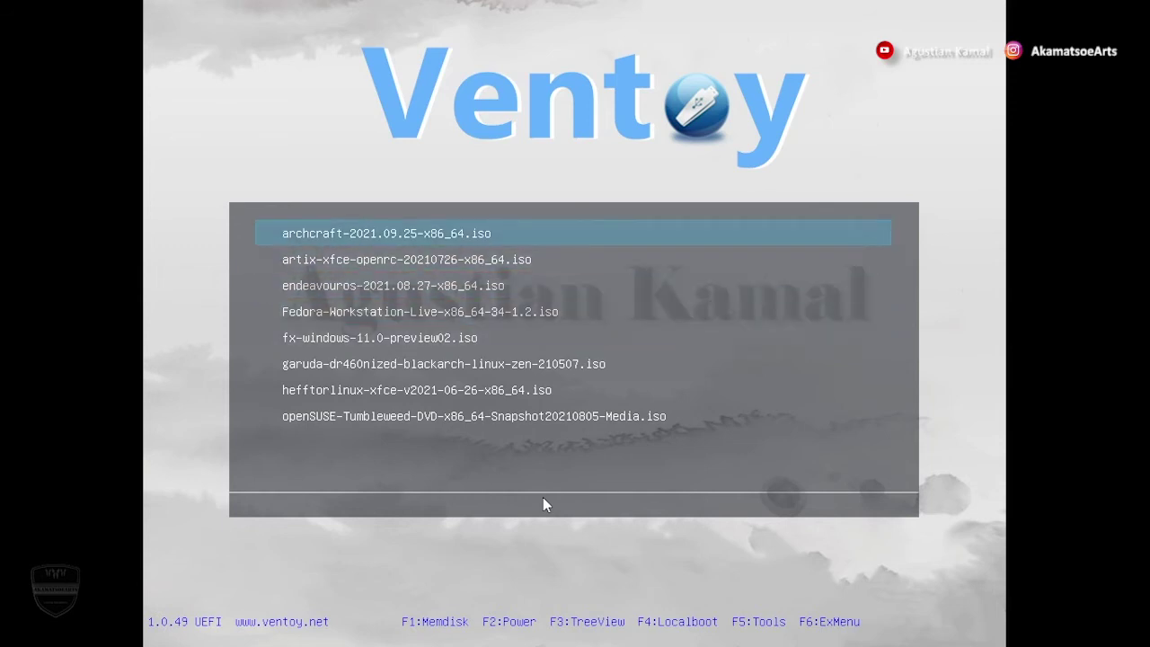
pyautogui.press('Down')
pyautogui.press('Down')
pyautogui.press('Up')
pyautogui.press('Up')
pyautogui.press('Down')
pyautogui.press('Down')
pyautogui.press('Down')
pyautogui.press('Down')
pyautogui.press('Up')
pyautogui.press('Up')
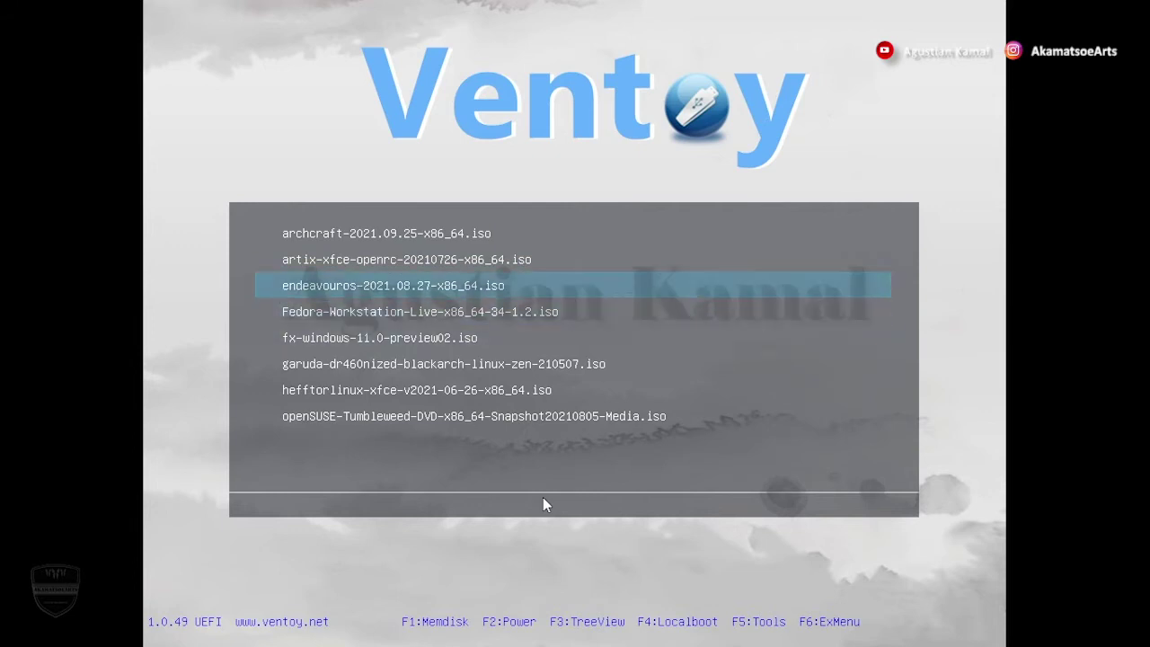
# Step: Boot archcraft-2021.09.25-x86_64.iso using the Boot Archcraft (64bit, UEFI) entry
pyautogui.press('Up')
pyautogui.press('Up')
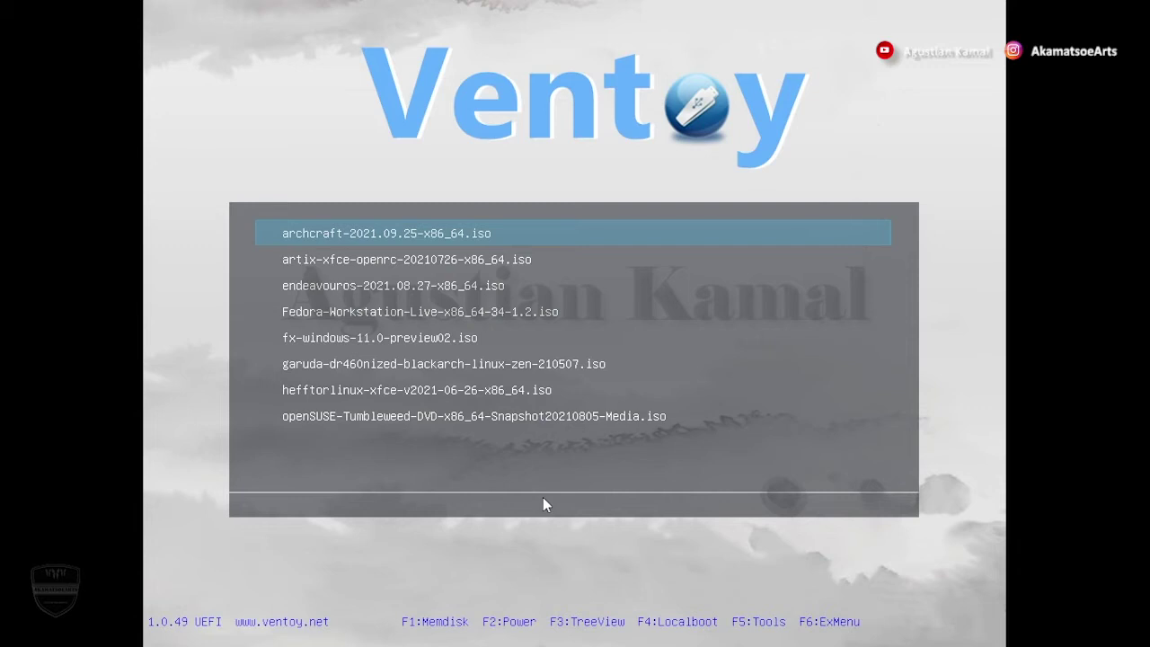
pyautogui.press('Return')
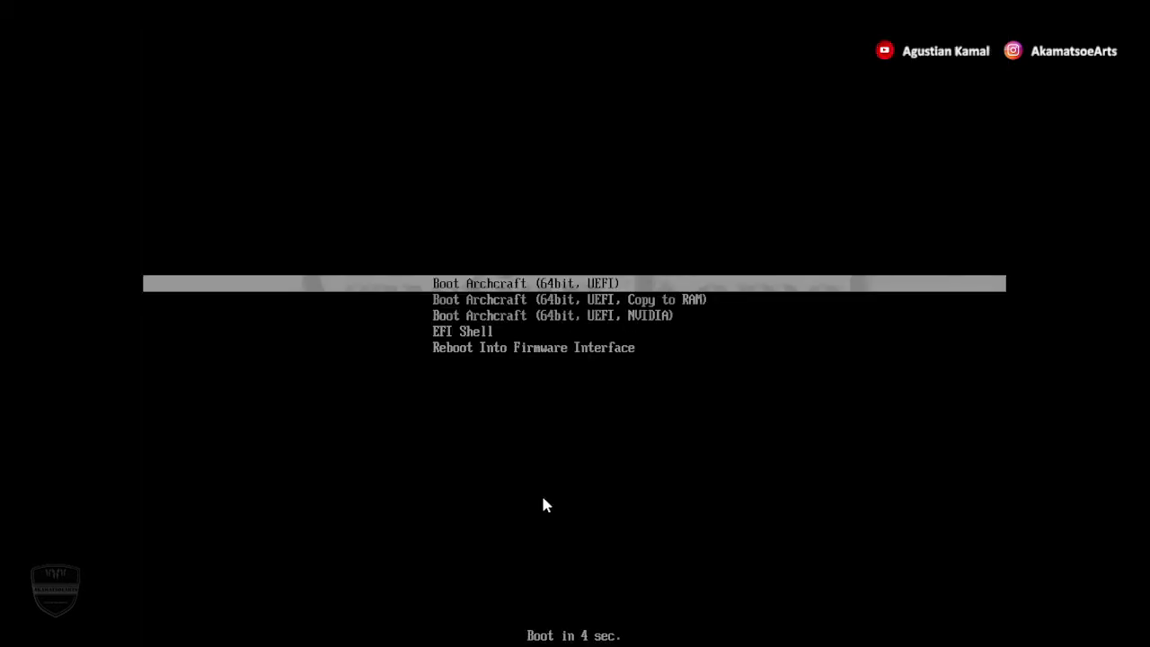
pyautogui.press('Down')
pyautogui.press('Down')
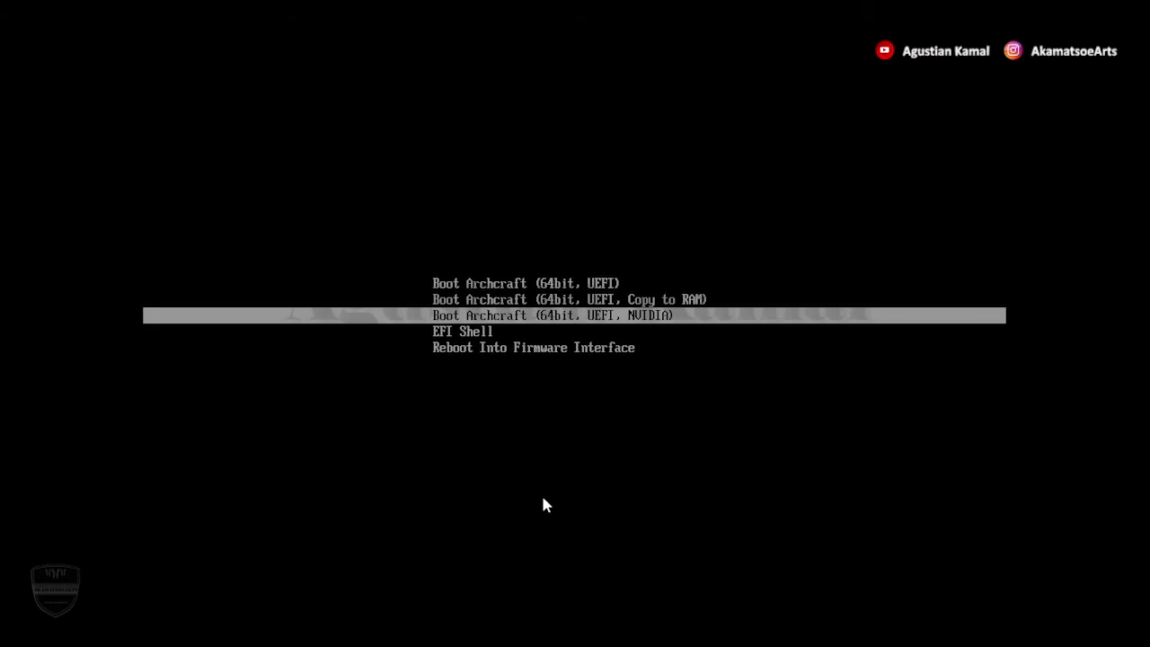
pyautogui.press('Up')
pyautogui.press('Up')
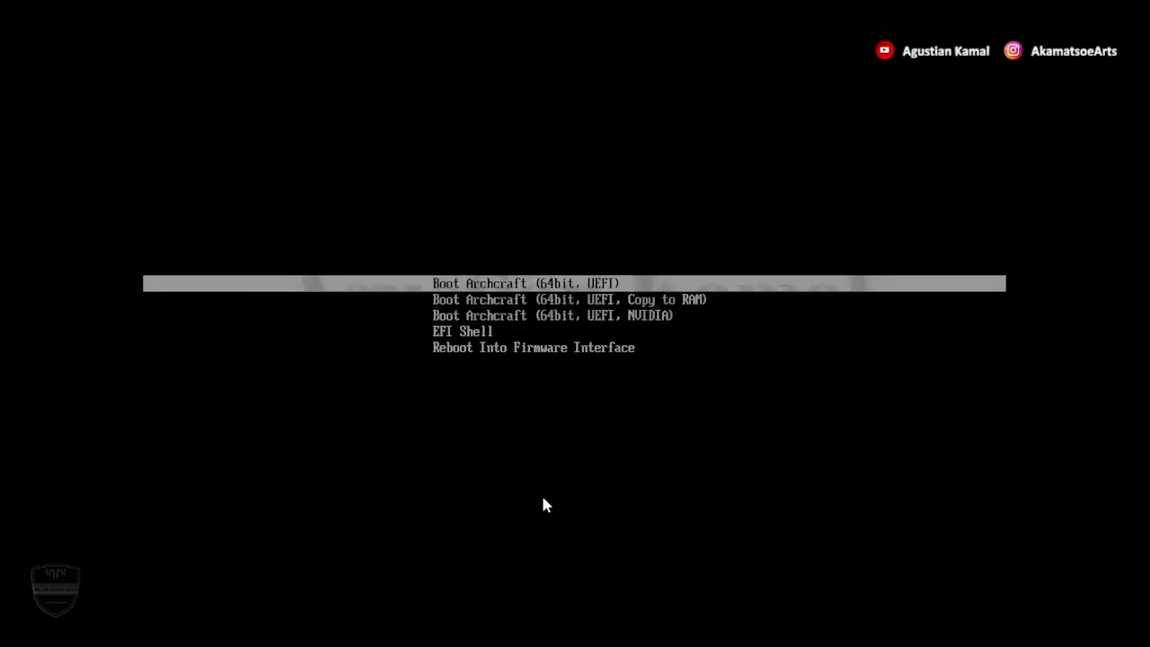
pyautogui.press('Down')
pyautogui.press('Up')
pyautogui.press('Return')
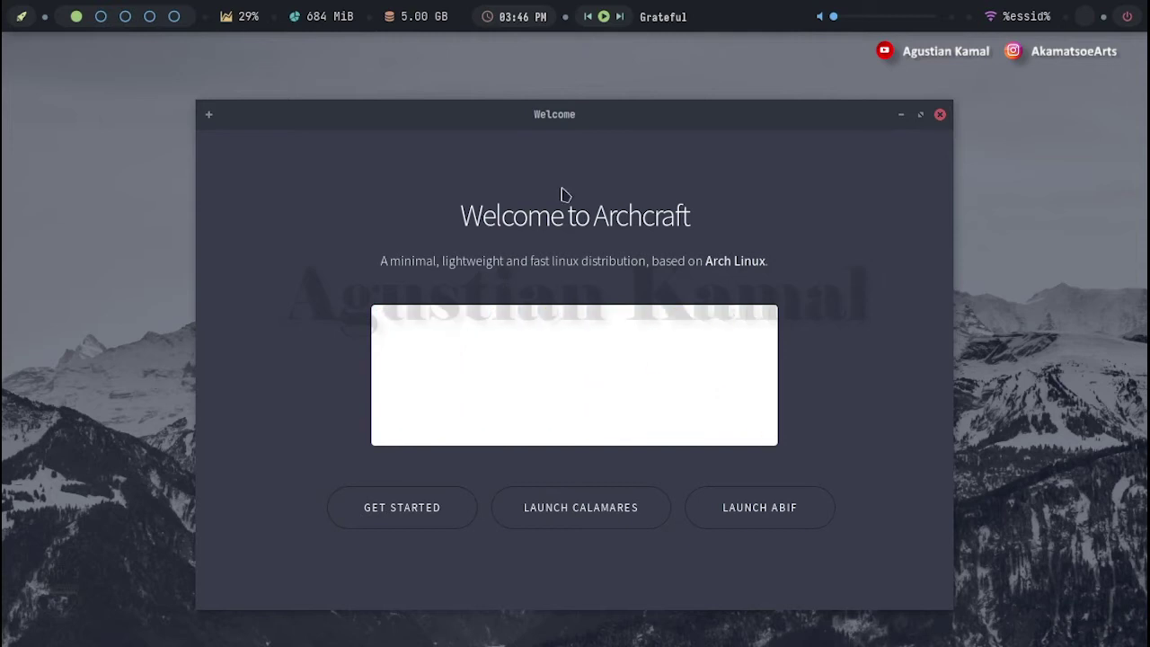
# Step: Launch the Calamares installer and accept American English, the Asia/Jakarta location and the default English (US) keyboard layout
pyautogui.moveTo(599, 122); pyautogui.dragTo(595, 112)
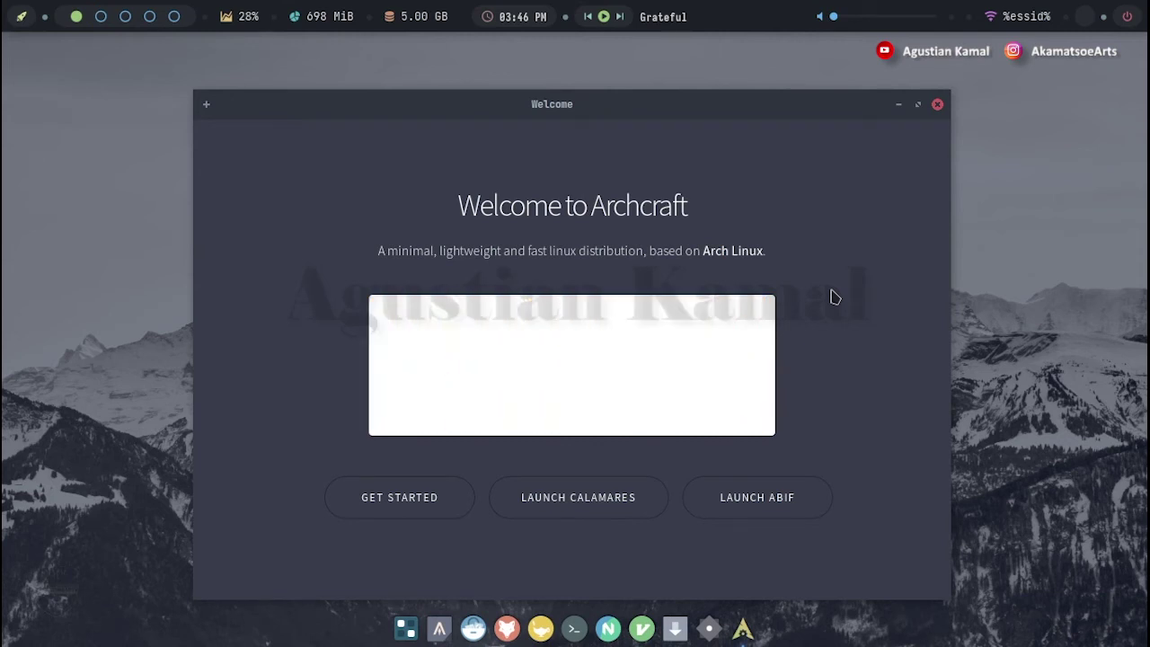
pyautogui.click(599, 505)
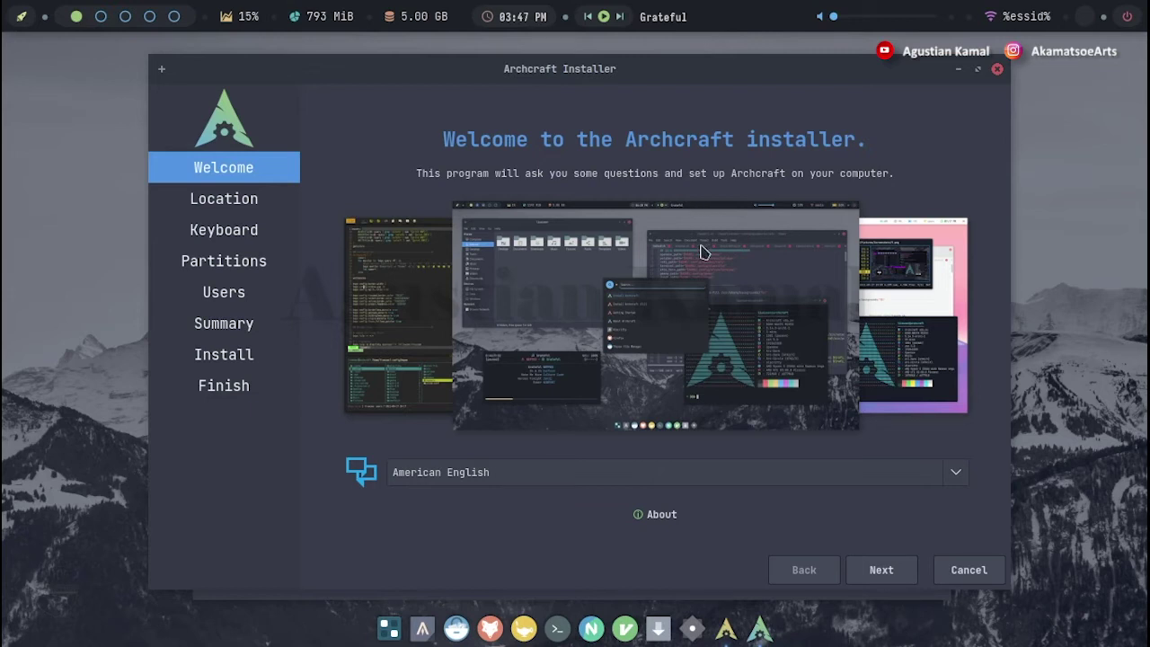
pyautogui.click(881, 570)
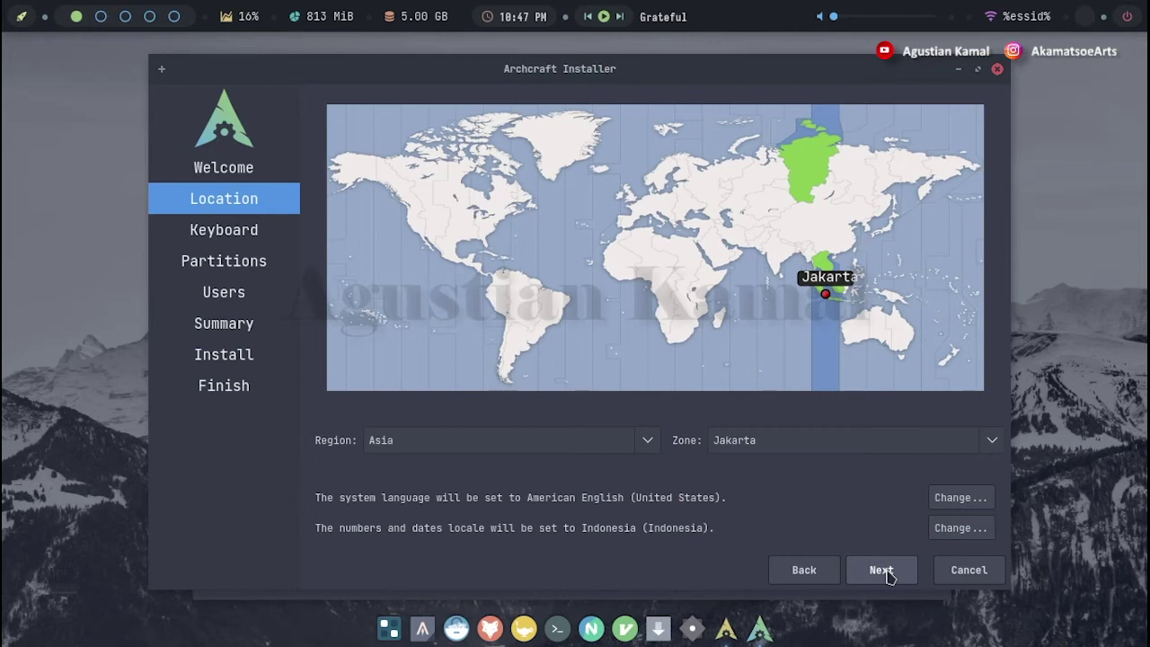
pyautogui.click(889, 576)
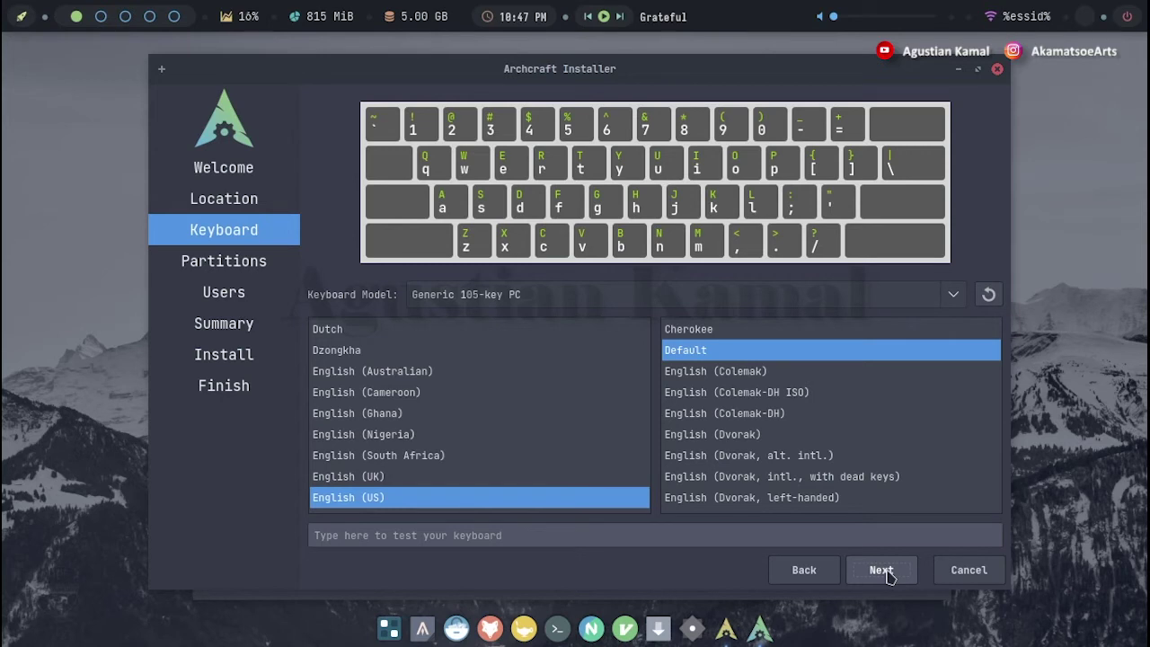
pyautogui.click(885, 573)
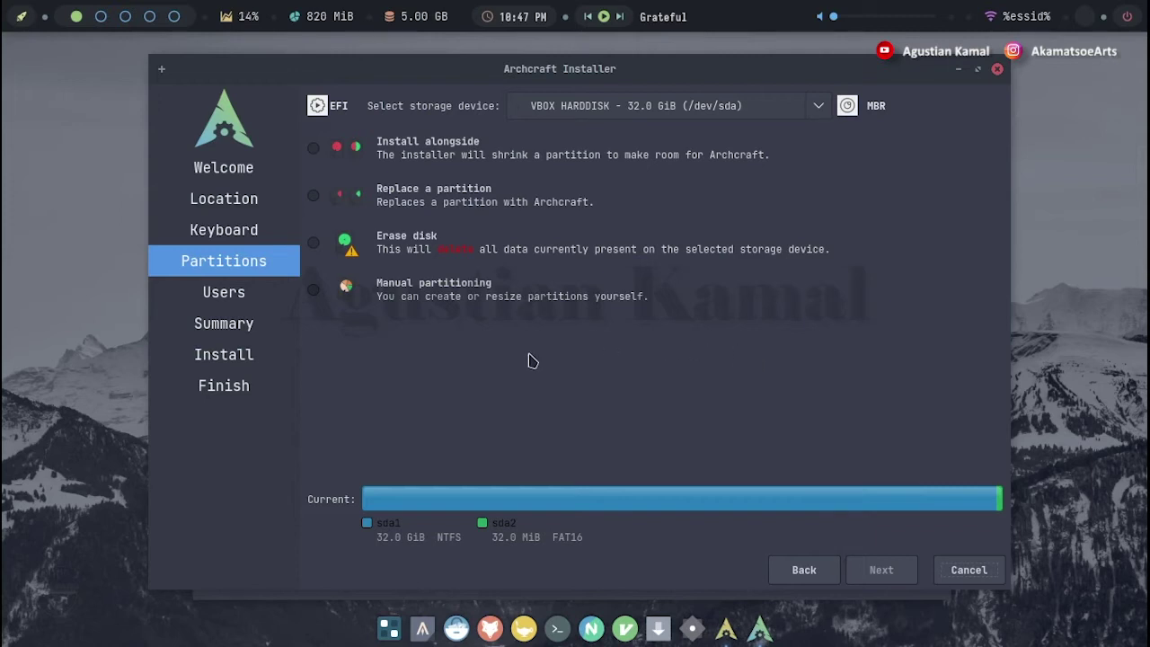
# Step: Choose manual partitioning and set the storage device to the 500.0 GiB VBOX HARDDISK (/dev/sdb)
pyautogui.click(315, 290)
pyautogui.click(883, 571)
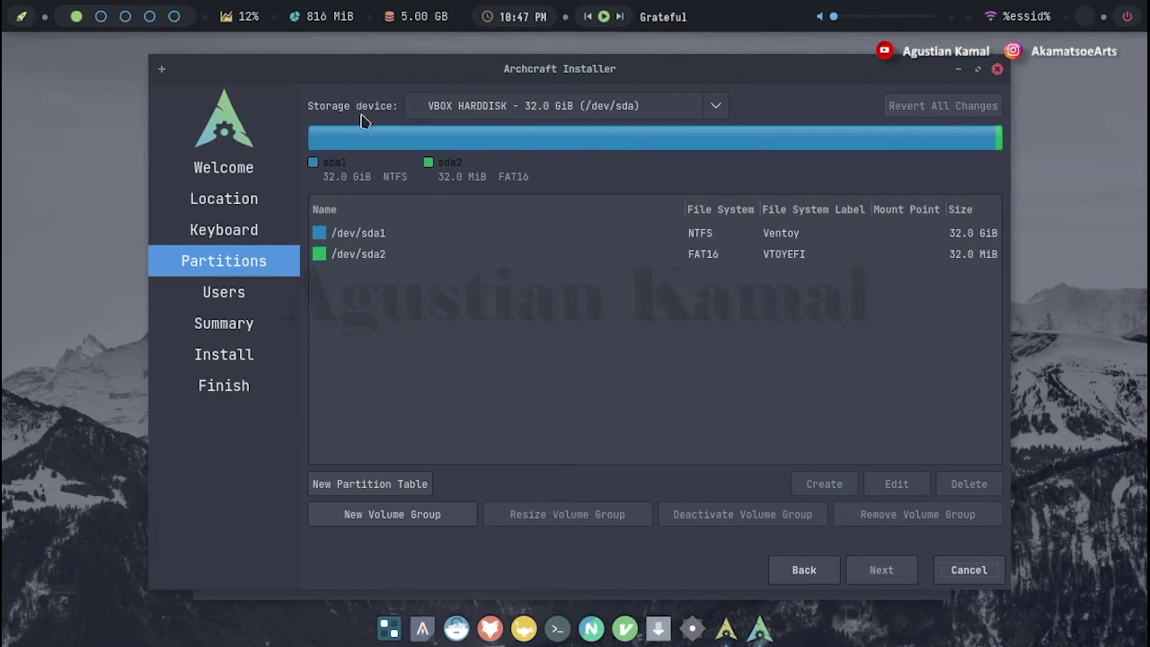
pyautogui.click(684, 113)
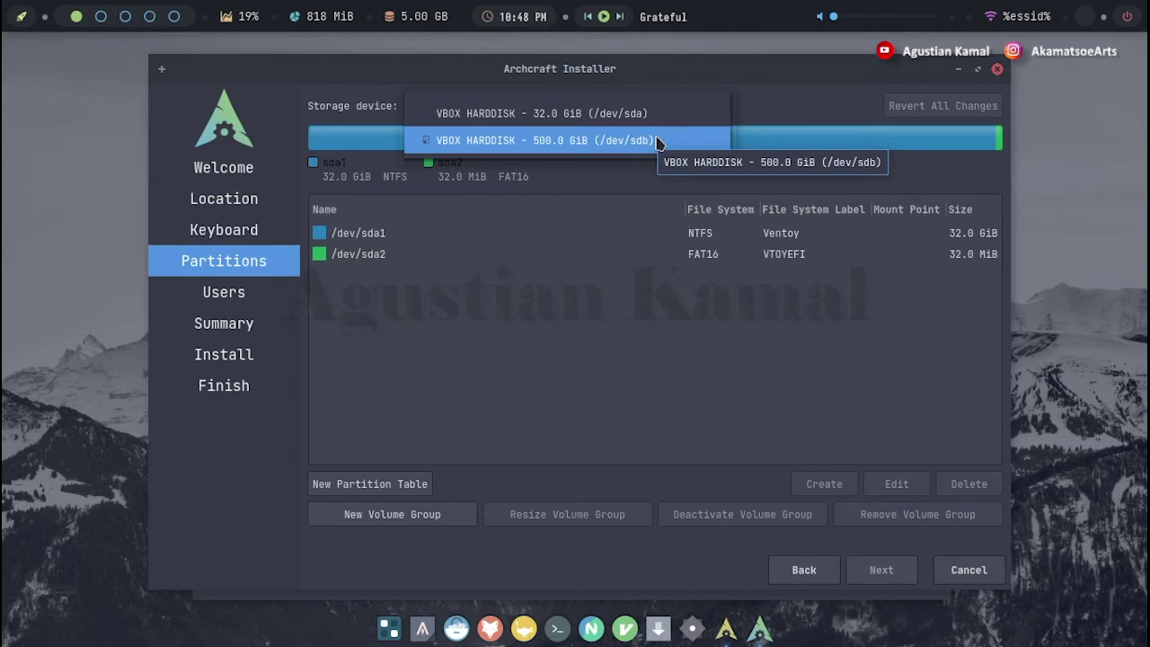
pyautogui.click(657, 141)
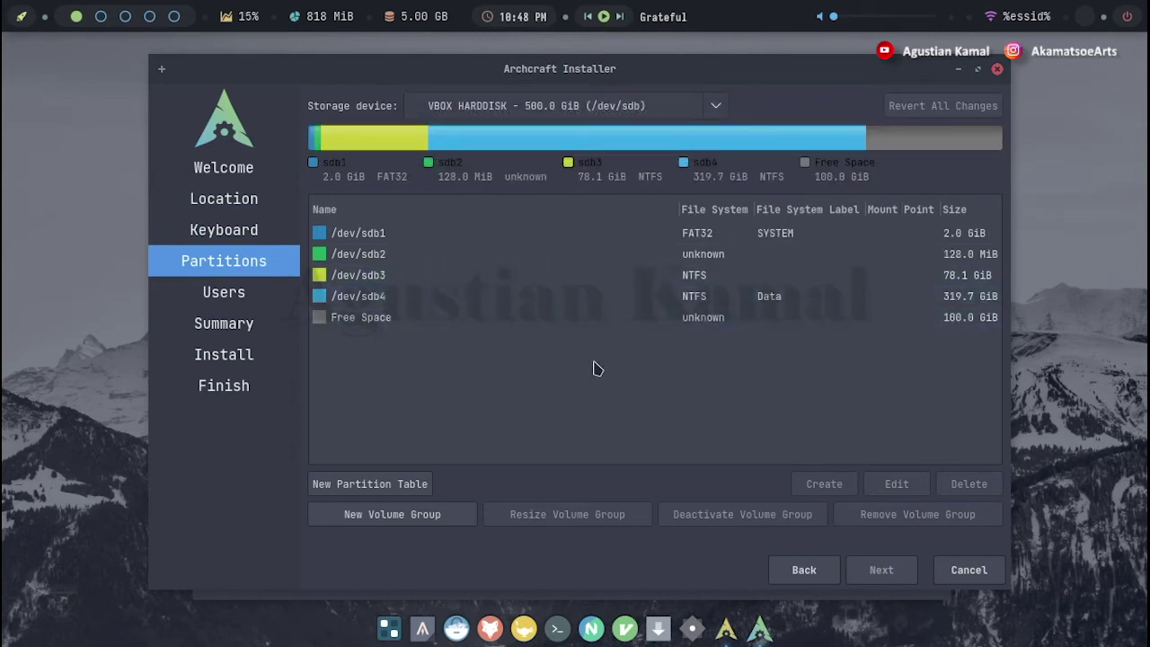
# Step: Create a 4096 MiB linuxswap partition with the swap flag in the 100 GiB free space
pyautogui.moveTo(724, 74); pyautogui.dragTo(737, 75)
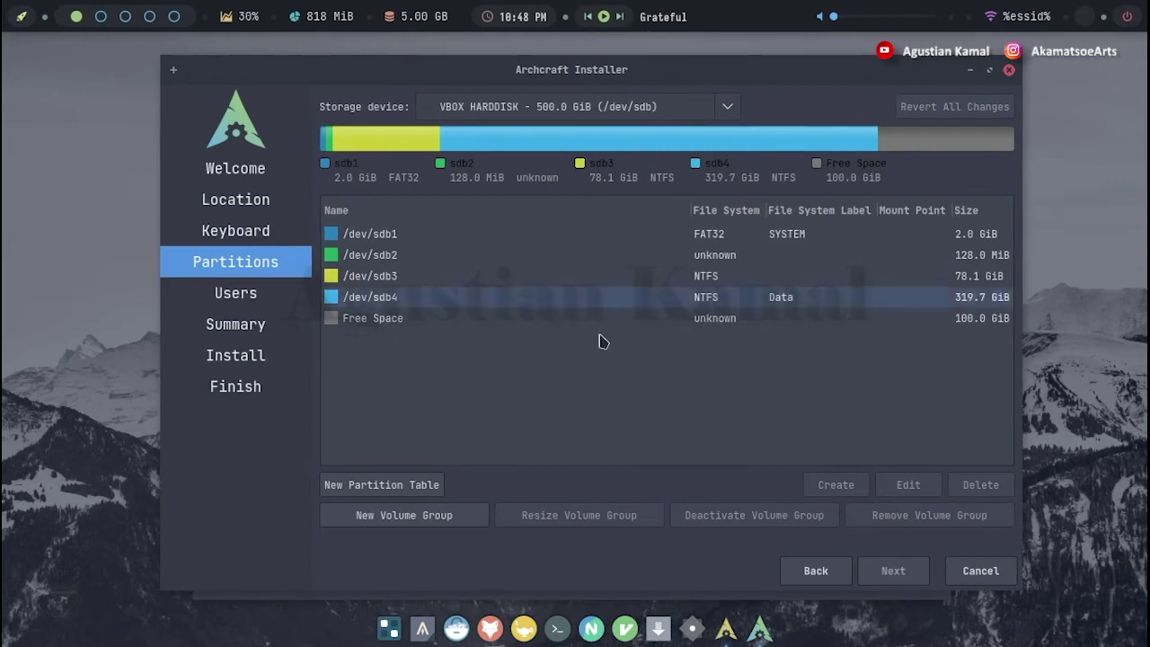
pyautogui.click(384, 327)
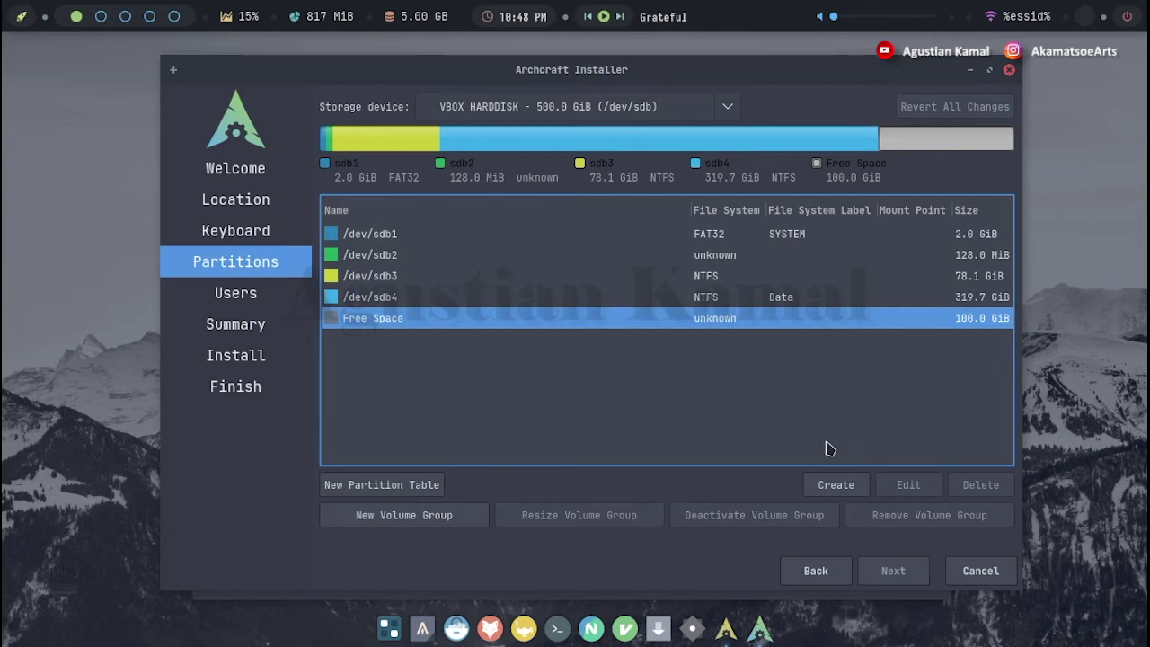
pyautogui.click(835, 486)
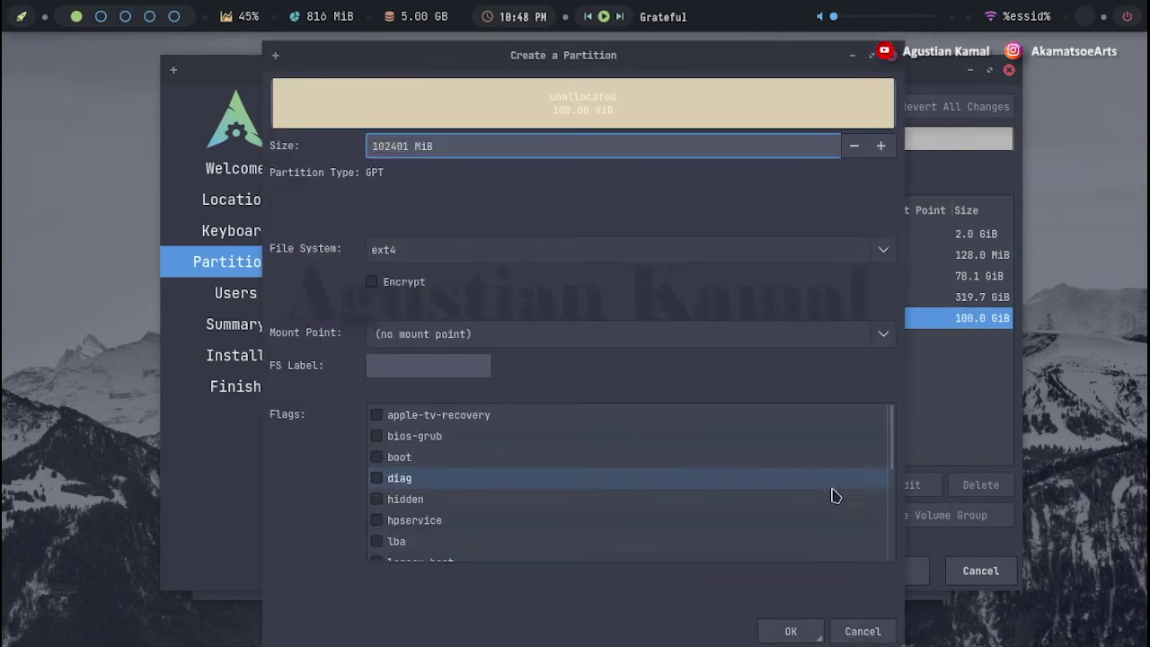
pyautogui.doubleClick(409, 143)
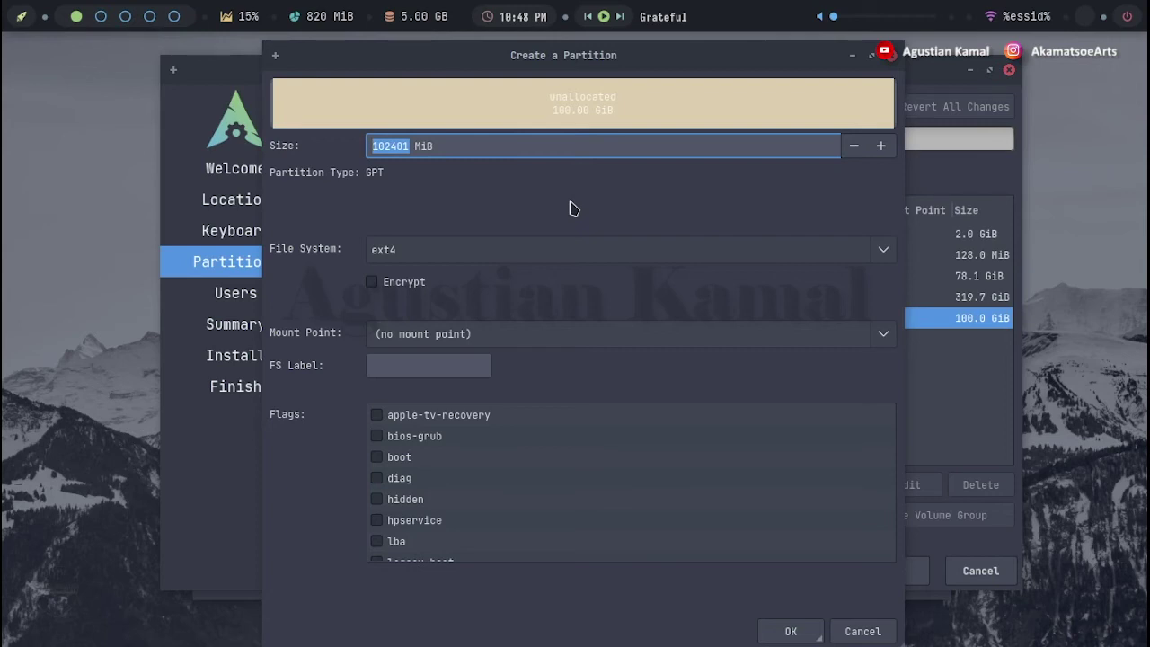
pyautogui.write('4096')
pyautogui.click(454, 256)
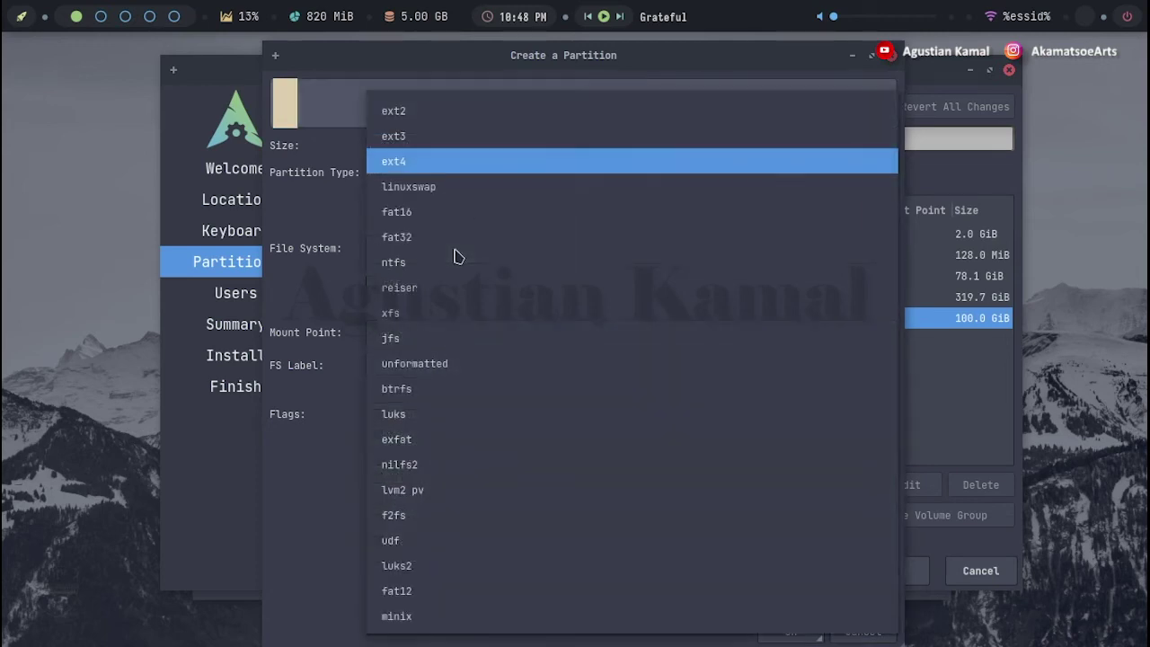
pyautogui.click(429, 190)
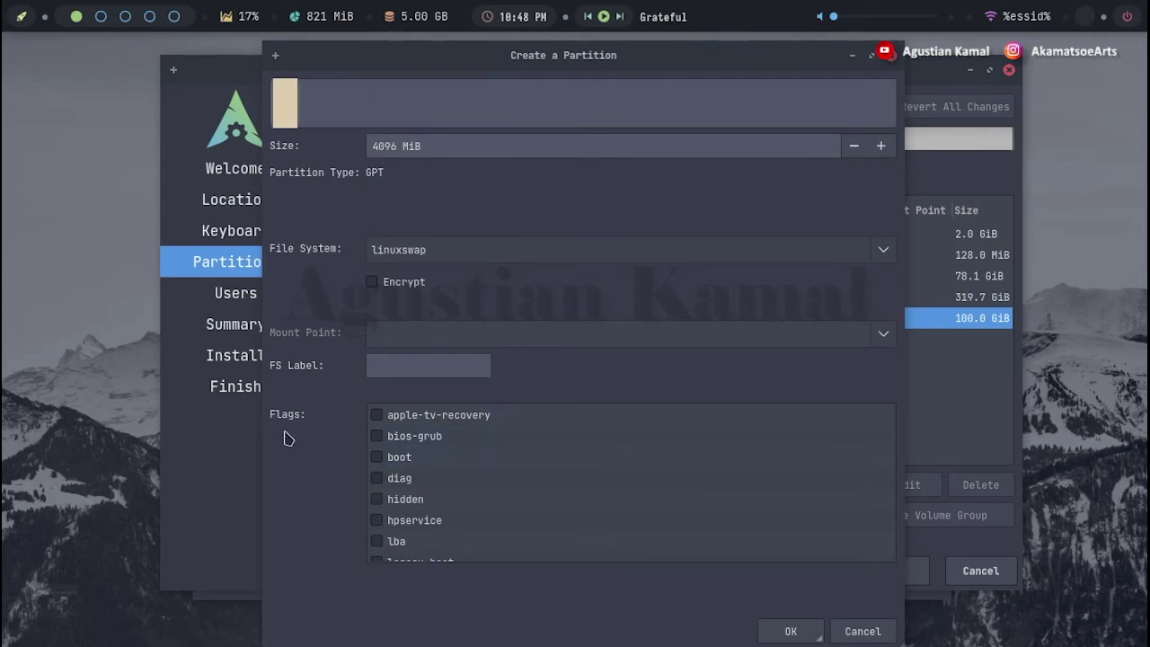
pyautogui.scroll(-3, 493, 486)
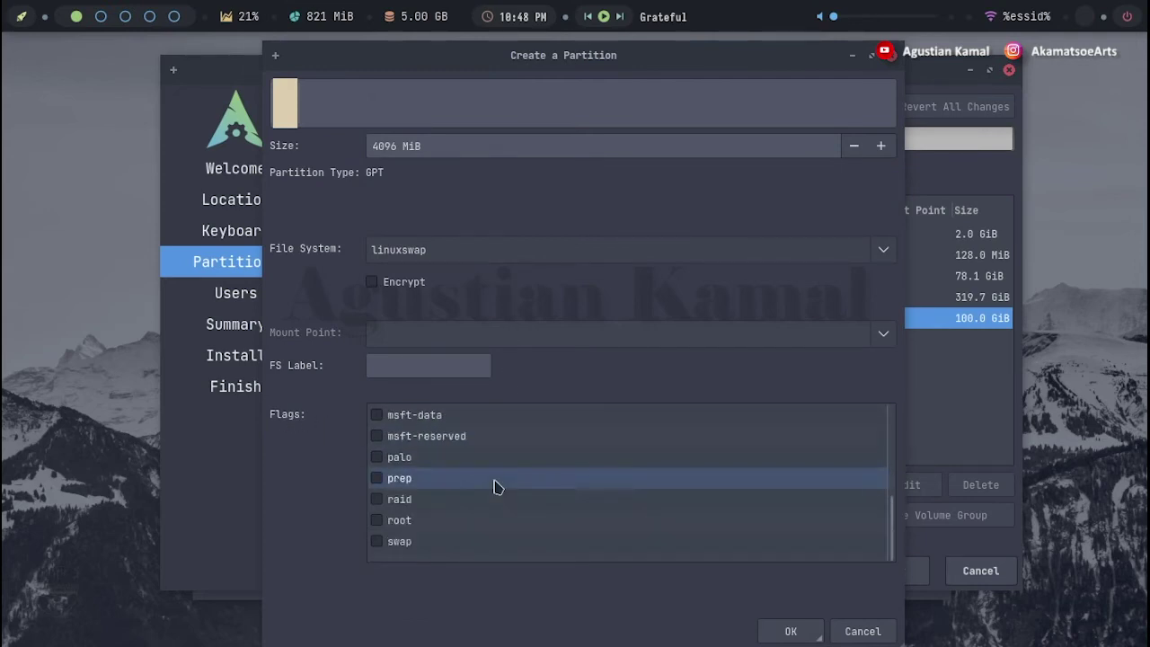
pyautogui.click(376, 542)
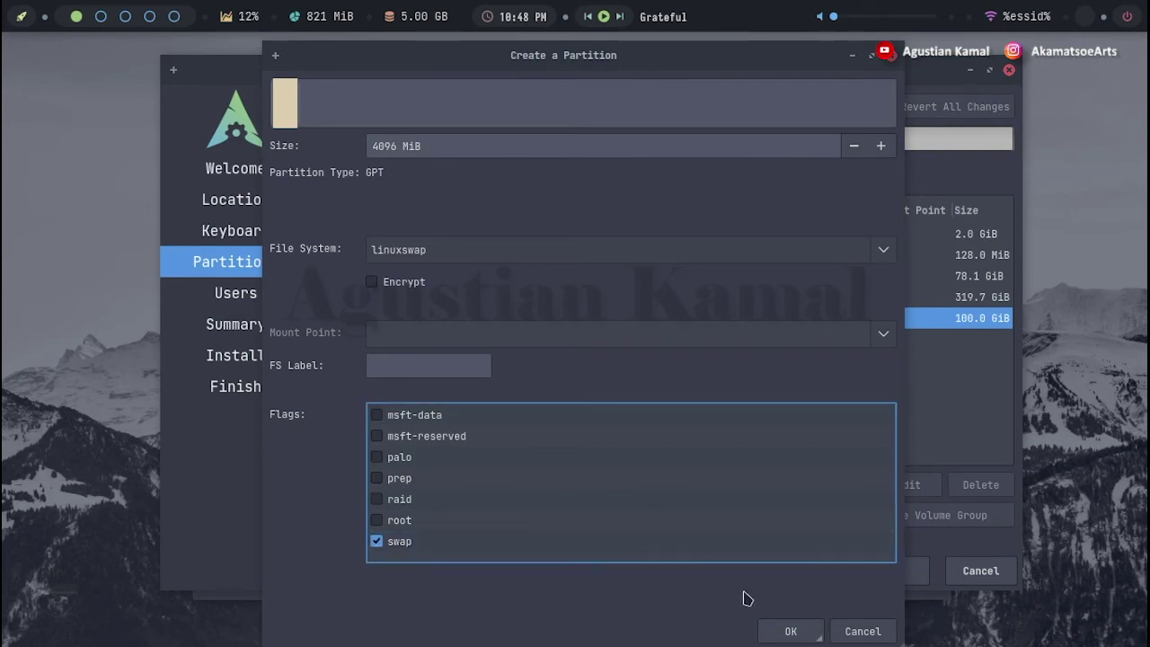
pyautogui.click(790, 631)
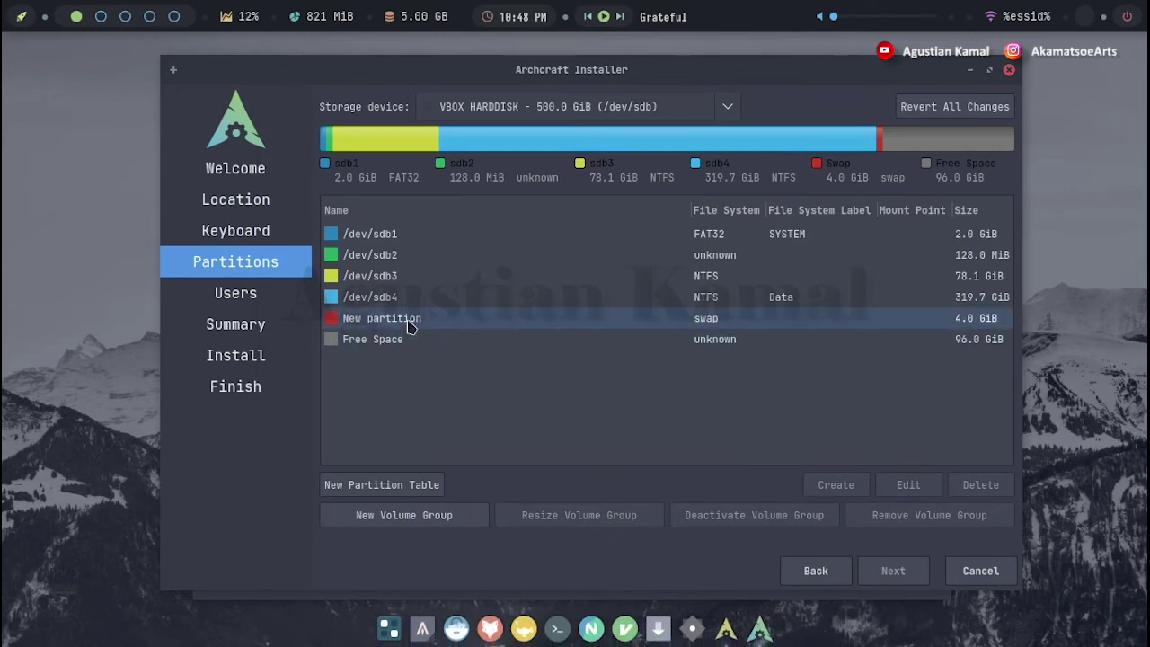
# Step: Create an ext4 partition from all the remaining free space with mount point / and the root flag
pyautogui.click(408, 323)
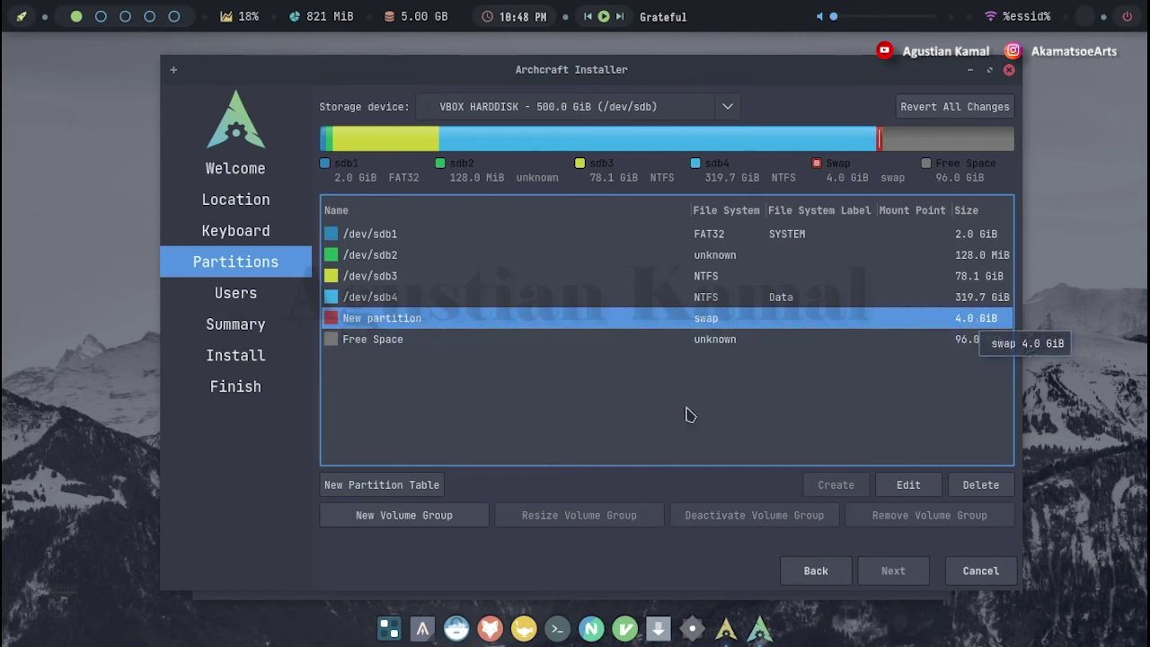
pyautogui.click(399, 346)
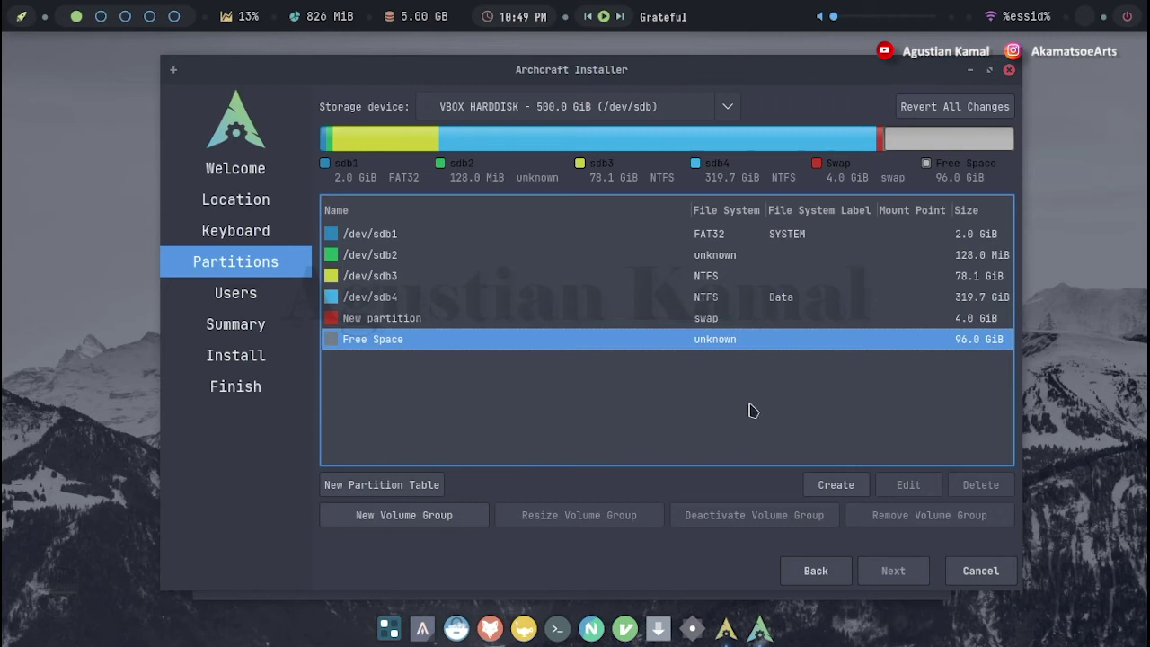
pyautogui.click(836, 485)
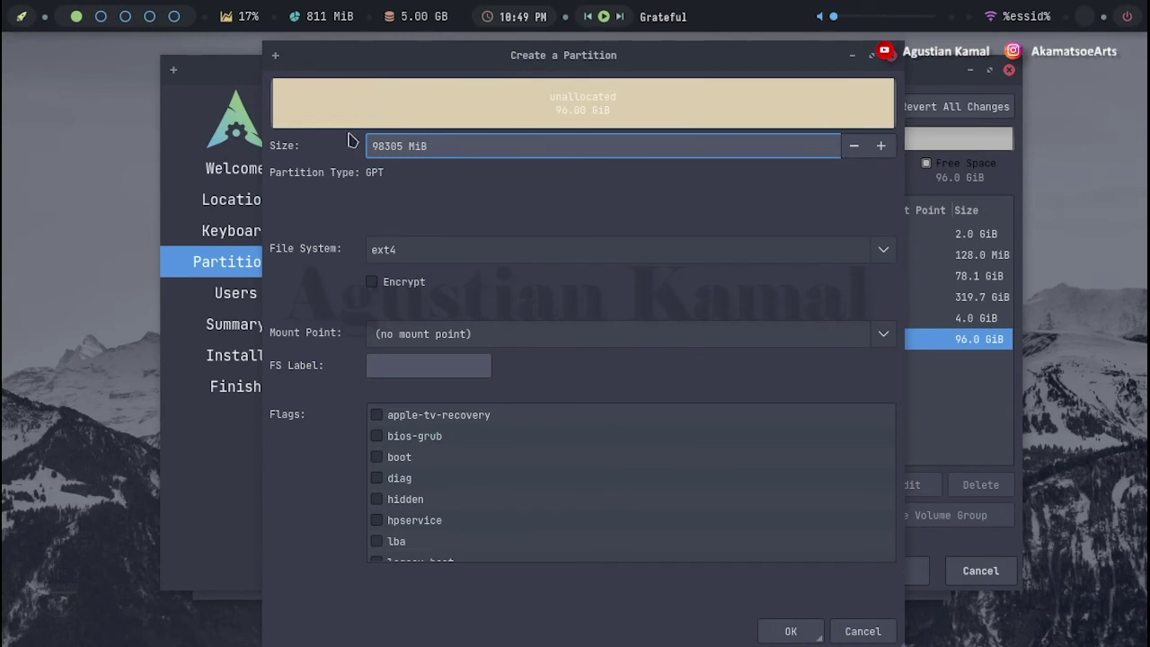
pyautogui.click(884, 340)
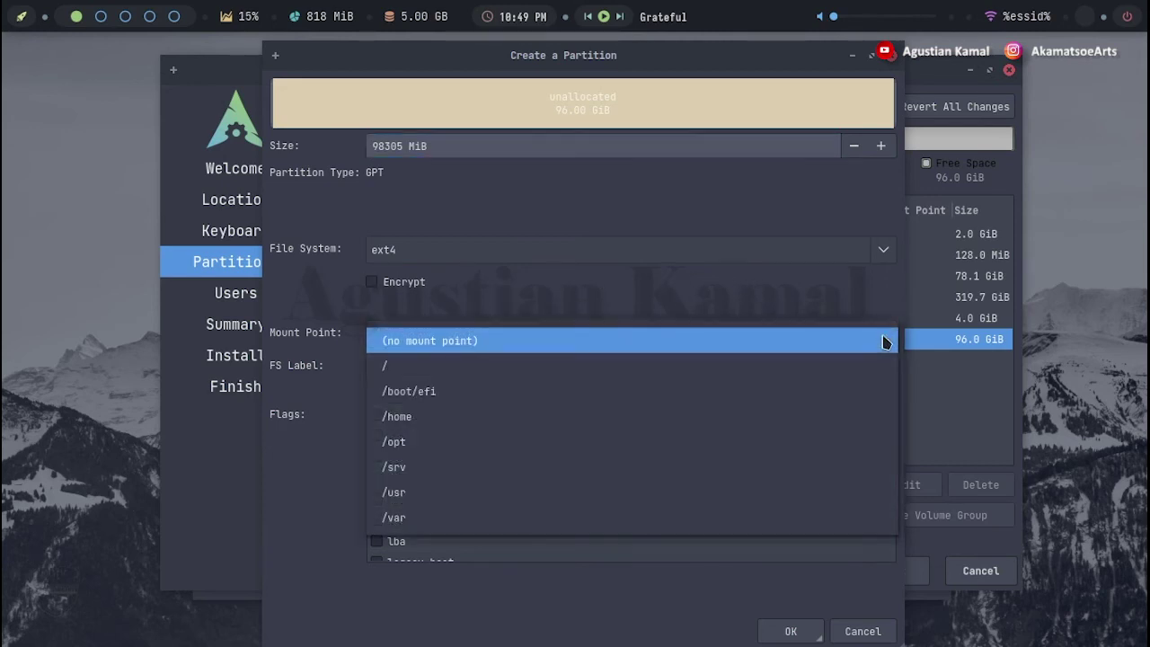
pyautogui.click(486, 375)
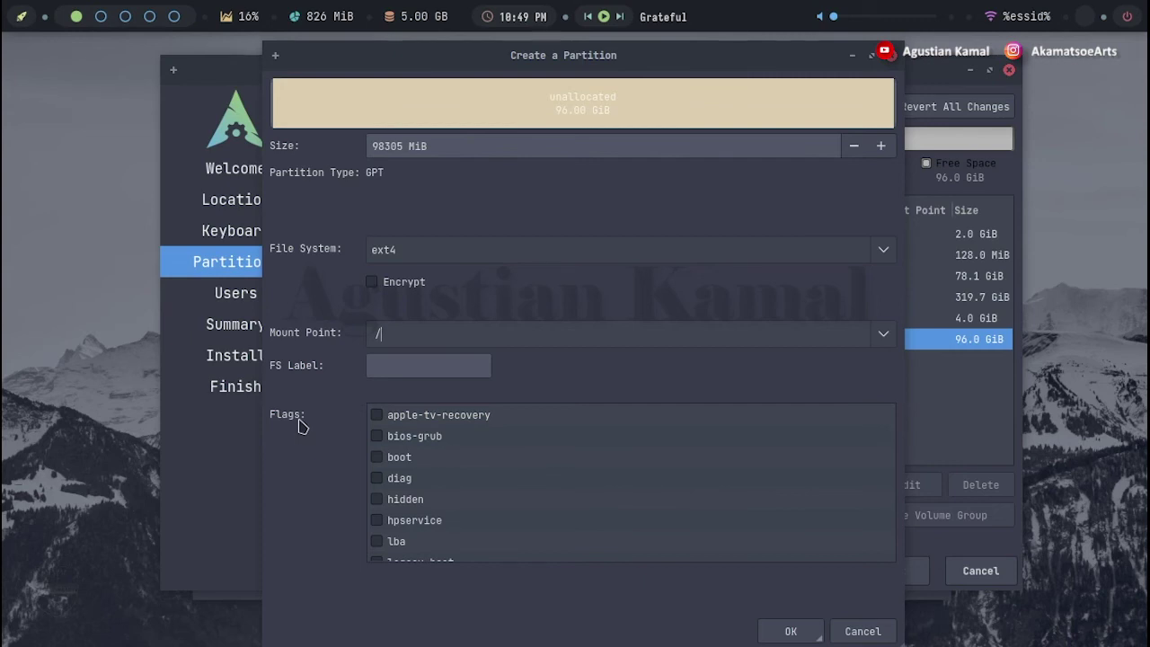
pyautogui.scroll(-3, 487, 470)
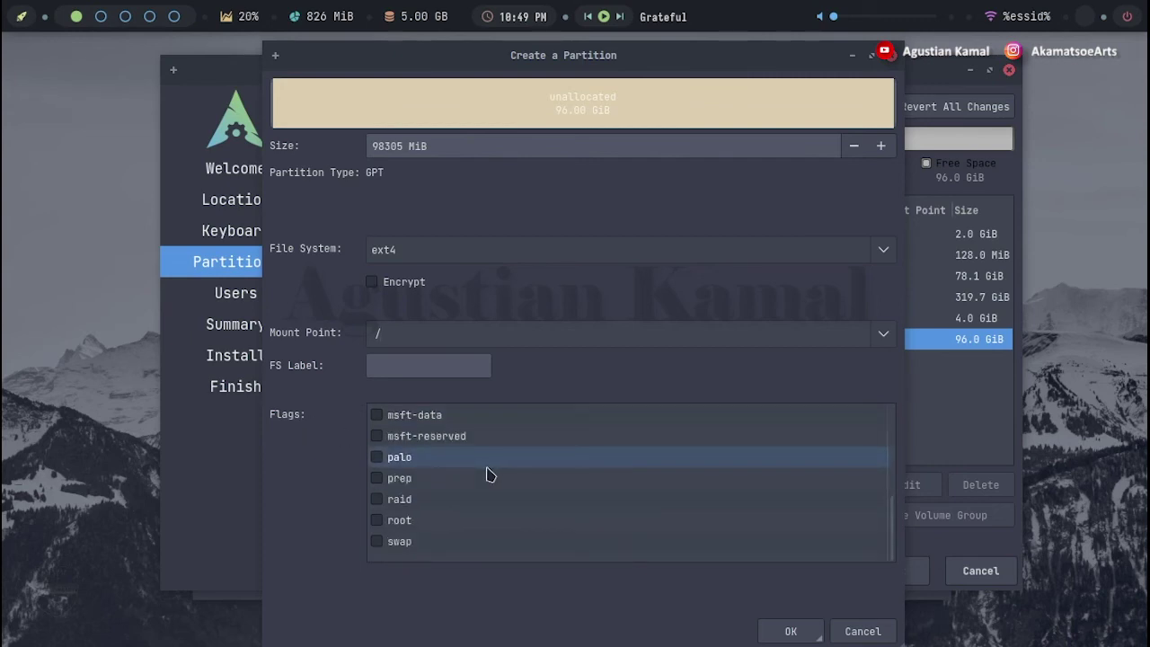
pyautogui.click(378, 520)
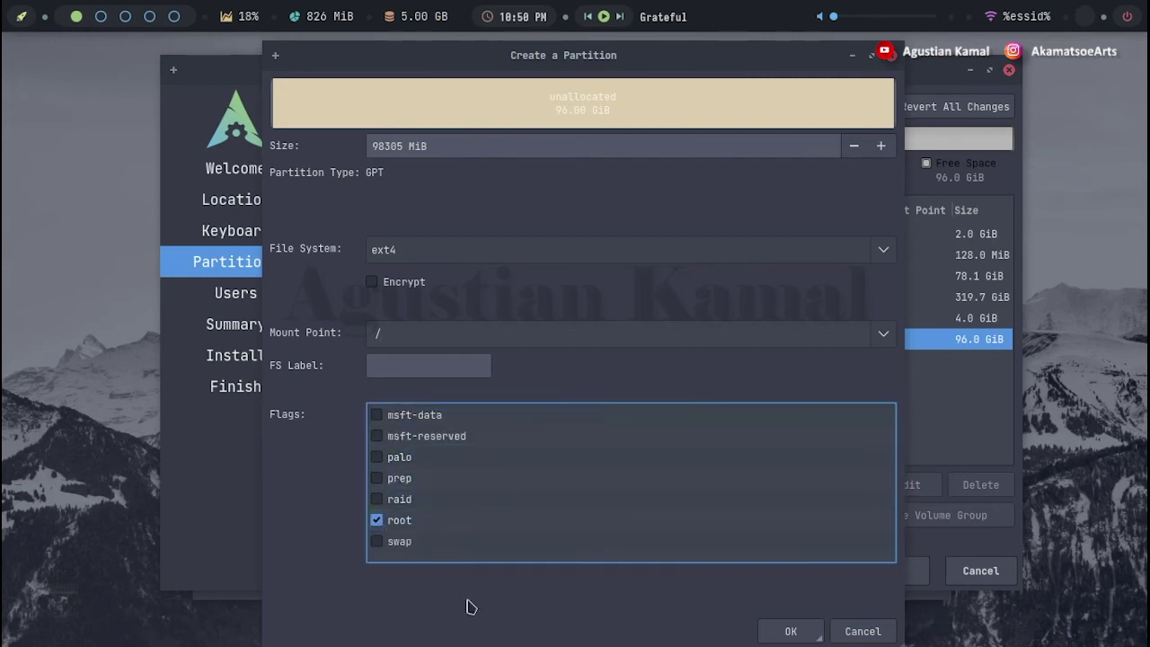
pyautogui.click(794, 631)
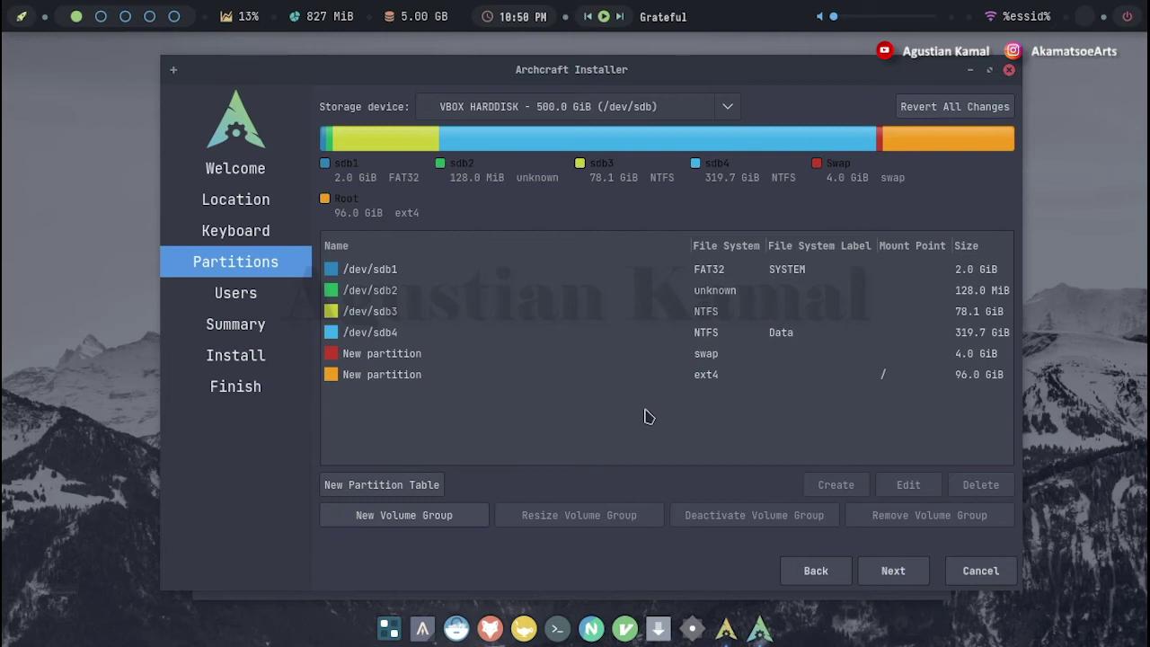
pyautogui.click(591, 379)
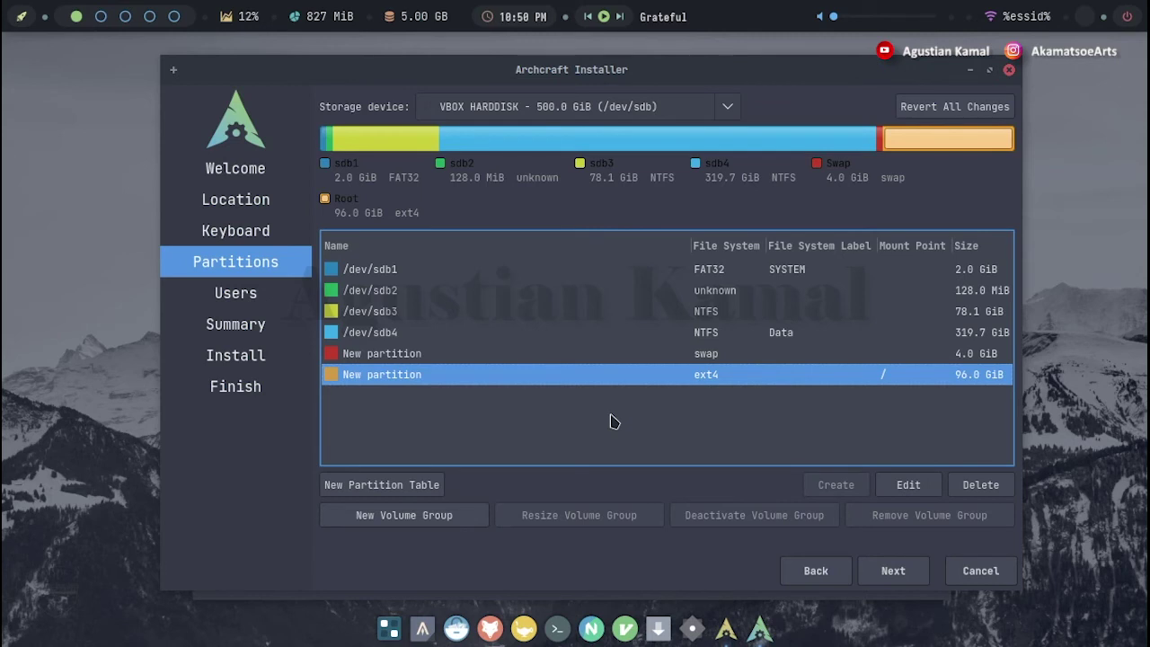
# Step: Edit the FAT32 partition /dev/sdb1, keeping its content, with mount point /boot/efi and the boot flag
pyautogui.click(615, 271)
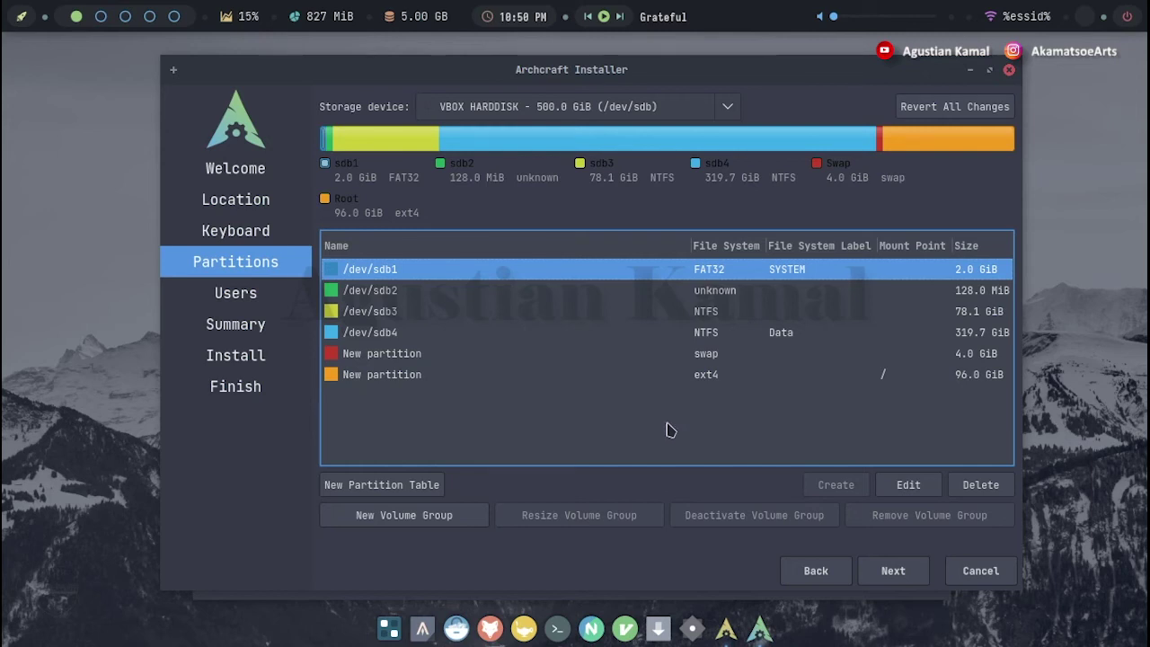
pyautogui.click(913, 490)
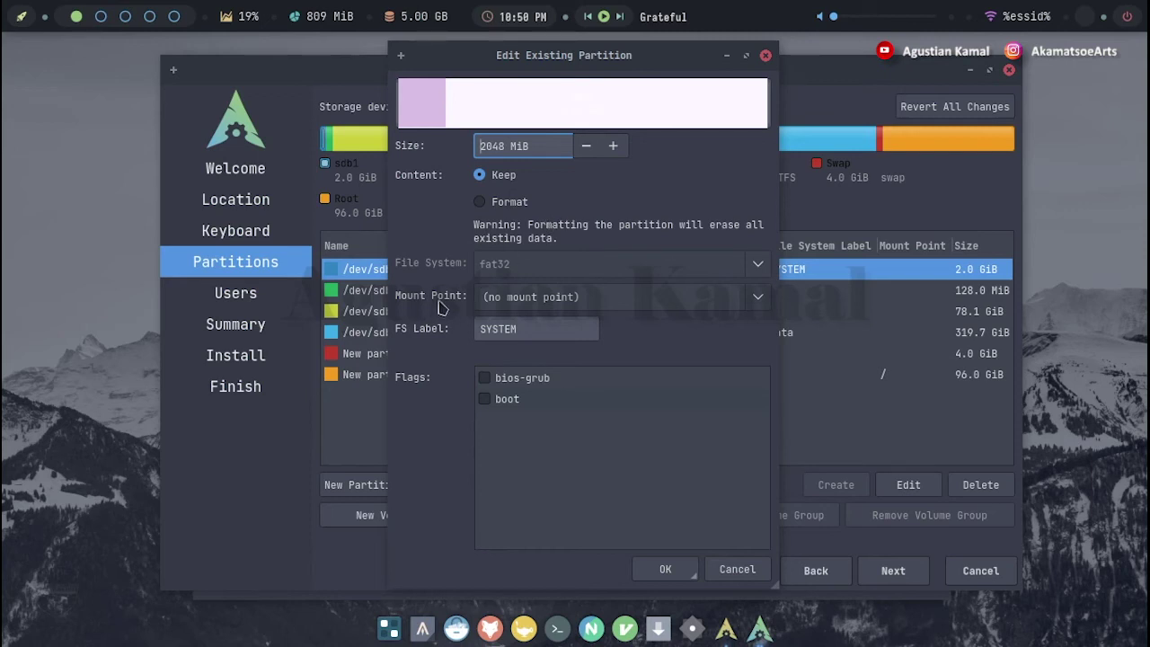
pyautogui.click(756, 299)
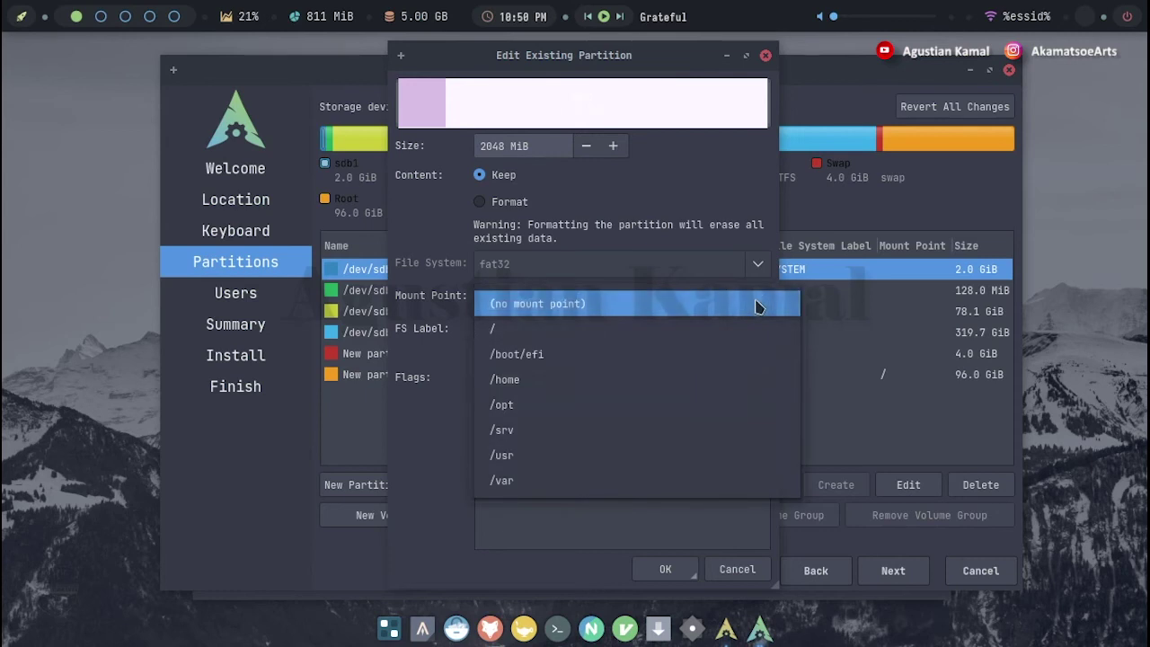
pyautogui.click(562, 359)
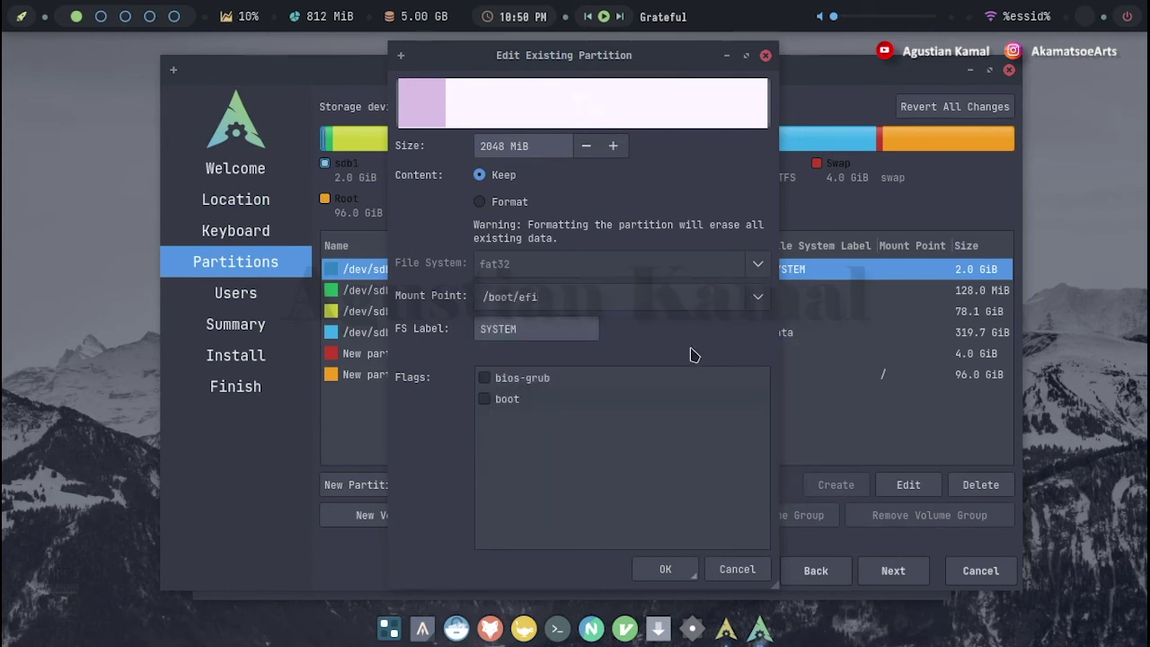
pyautogui.click(485, 399)
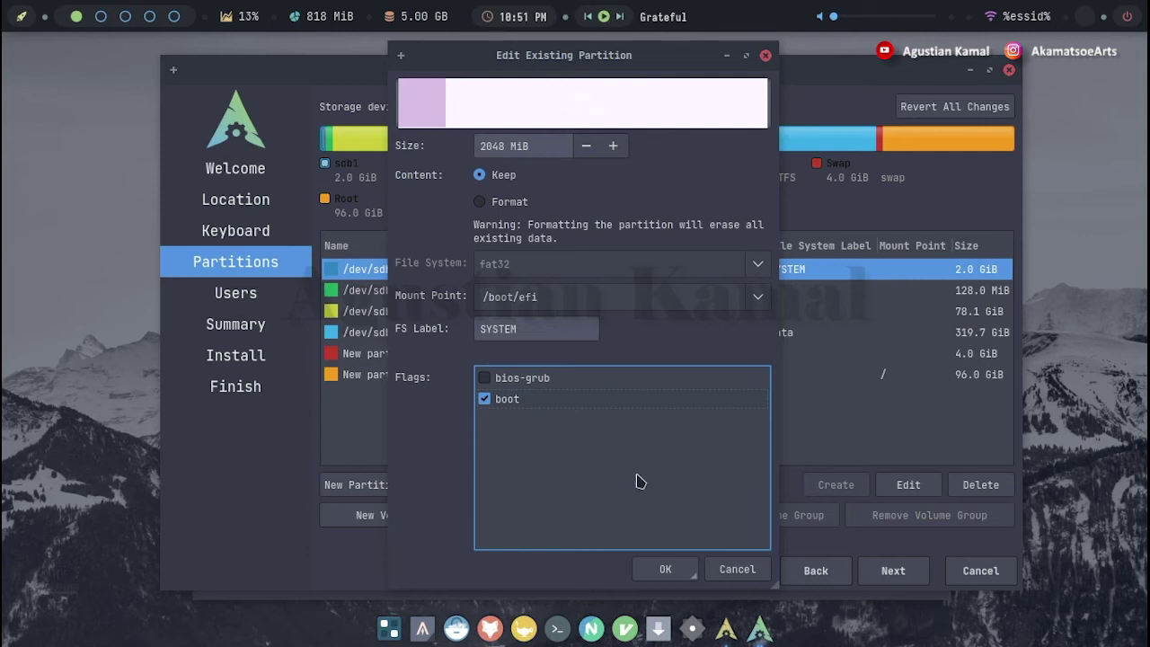
pyautogui.click(665, 571)
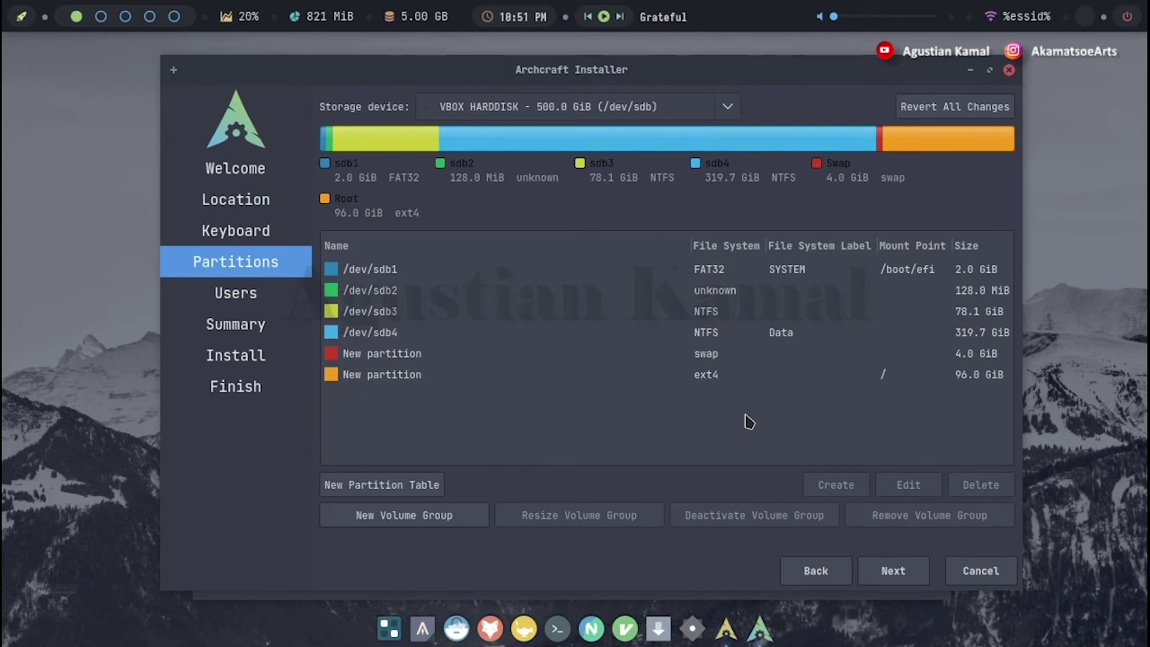
# Step: Check the swap, root and EFI partition entries and continue to the user account setup
pyautogui.click(433, 359)
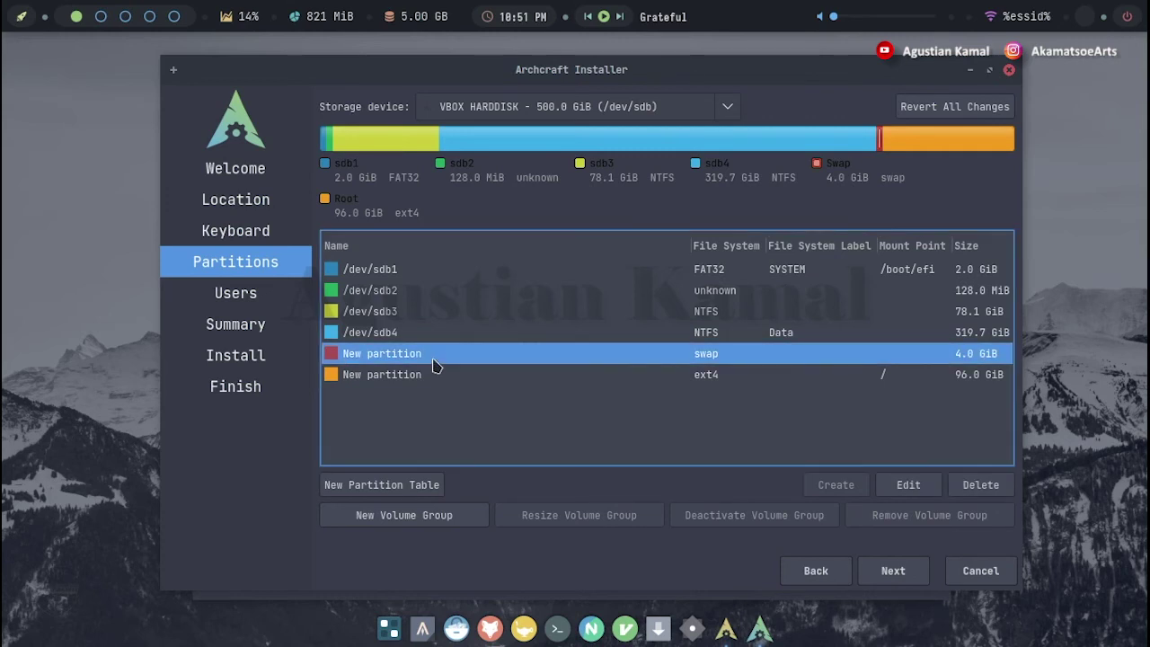
pyautogui.click(433, 376)
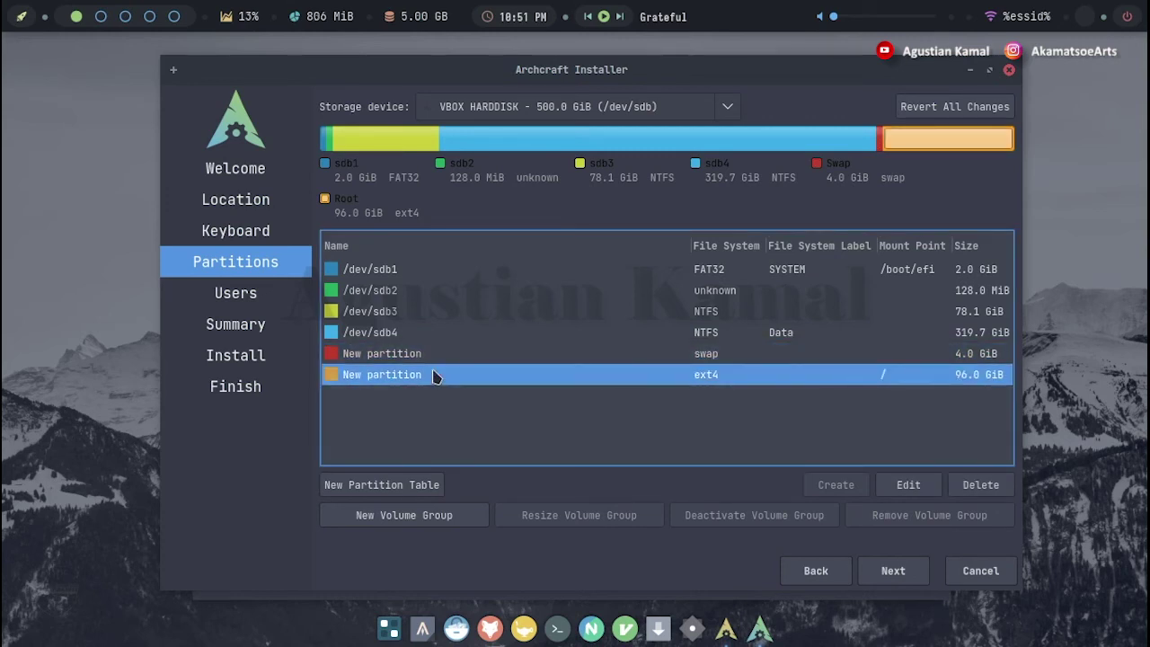
pyautogui.click(436, 276)
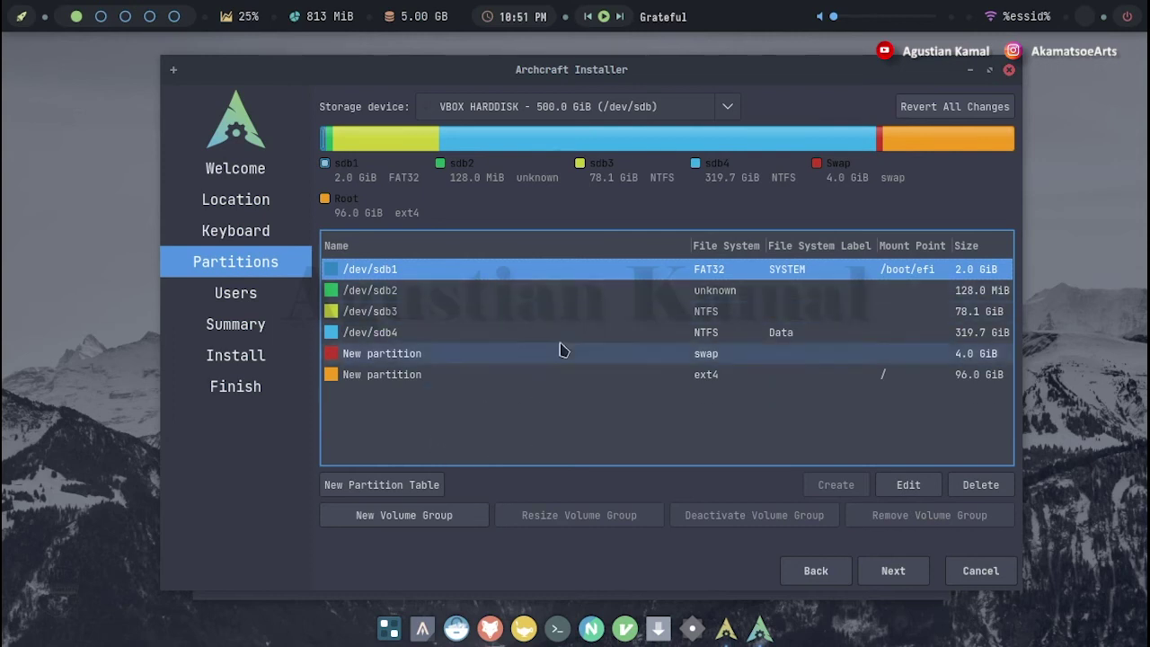
pyautogui.click(893, 571)
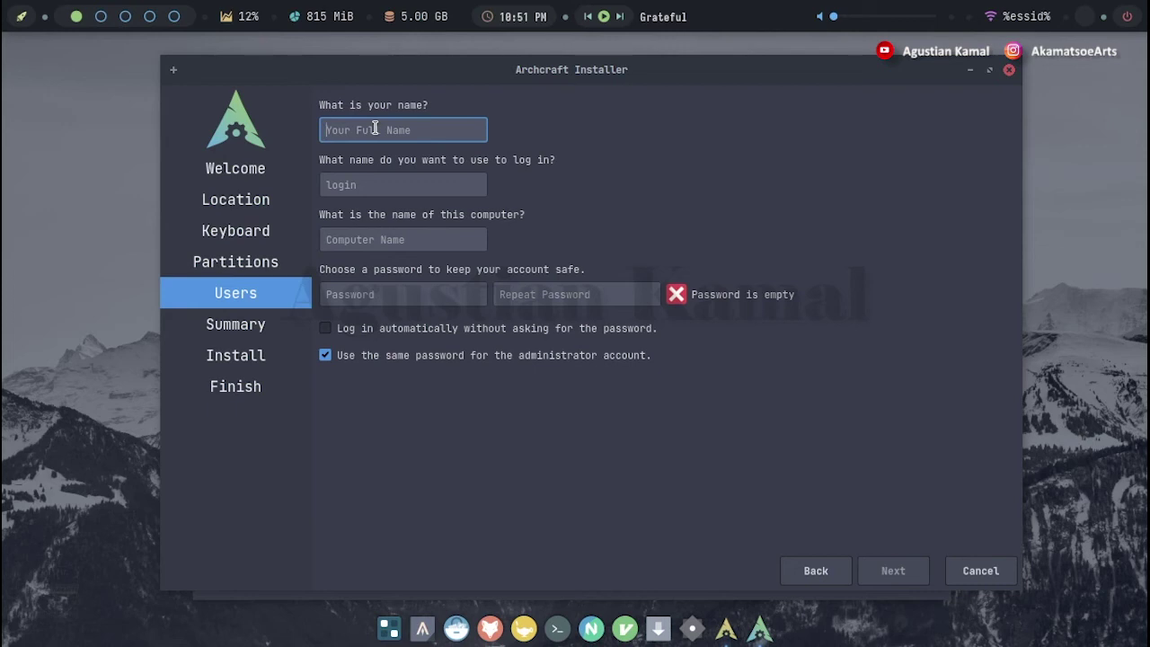
# Step: Enter the user's name for the account and shorten the computer name to match the login name
pyautogui.write('agustianakma')
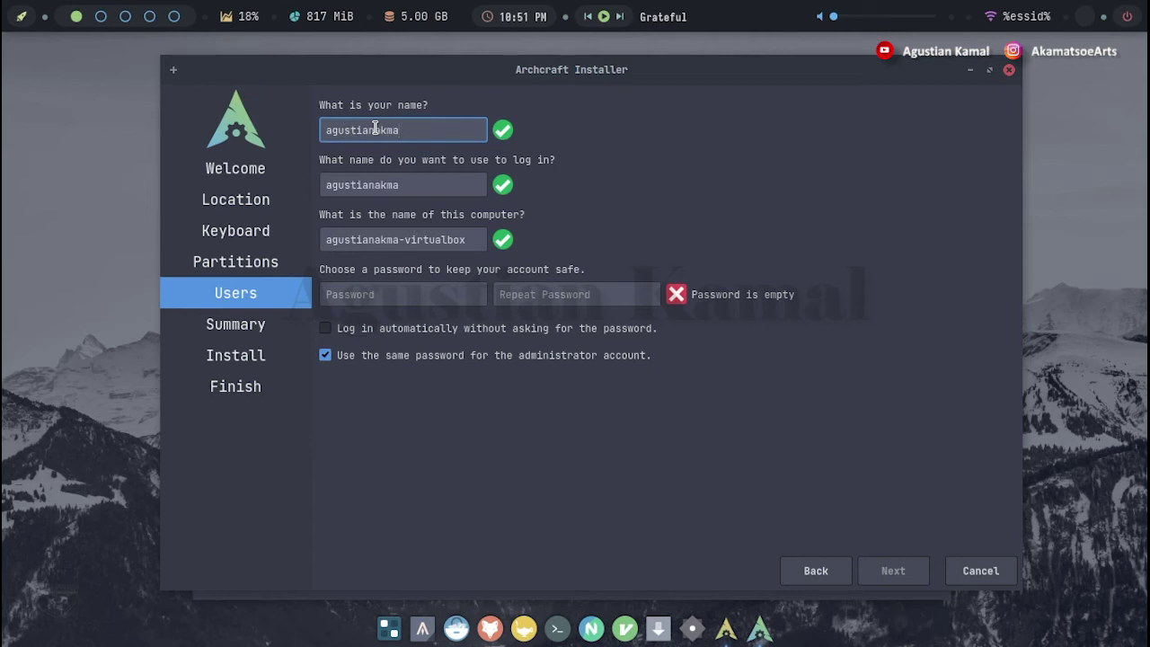
pyautogui.press('BackSpace')
pyautogui.press('BackSpace')
pyautogui.press('BackSpace')
pyautogui.press('BackSpace')
pyautogui.write('kamal')
pyautogui.moveTo(472, 240); pyautogui.dragTo(411, 240)
pyautogui.press('BackSpace')
pyautogui.press('BackSpace')
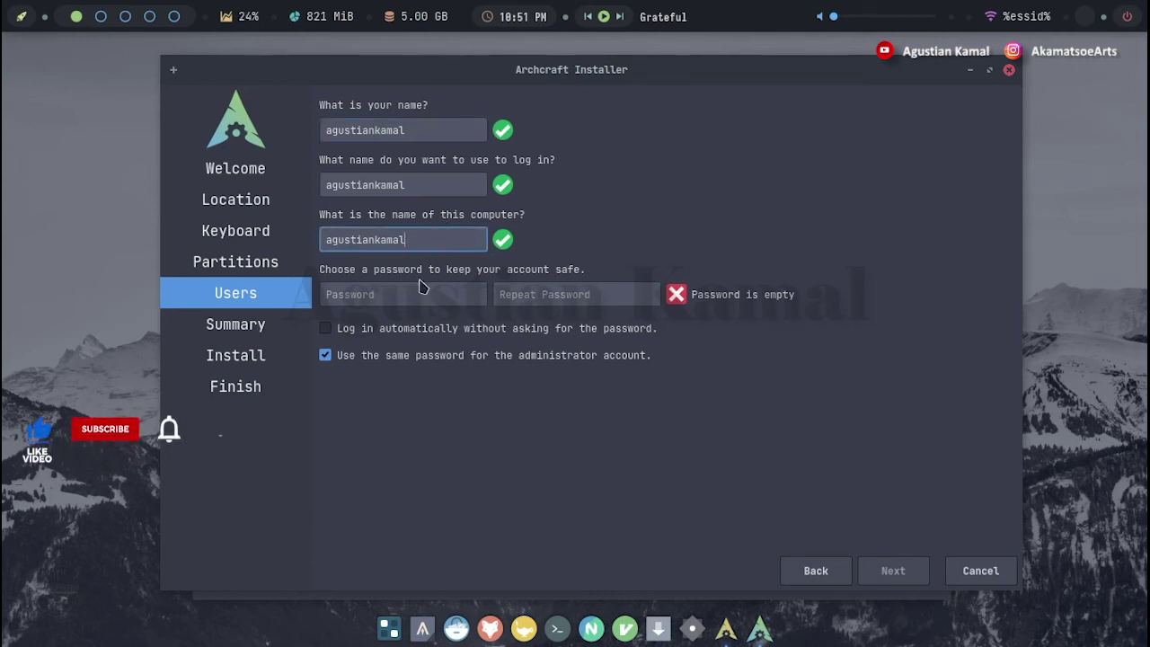
# Step: Enter the account password and repeat it in the confirmation field
pyautogui.click(409, 293)
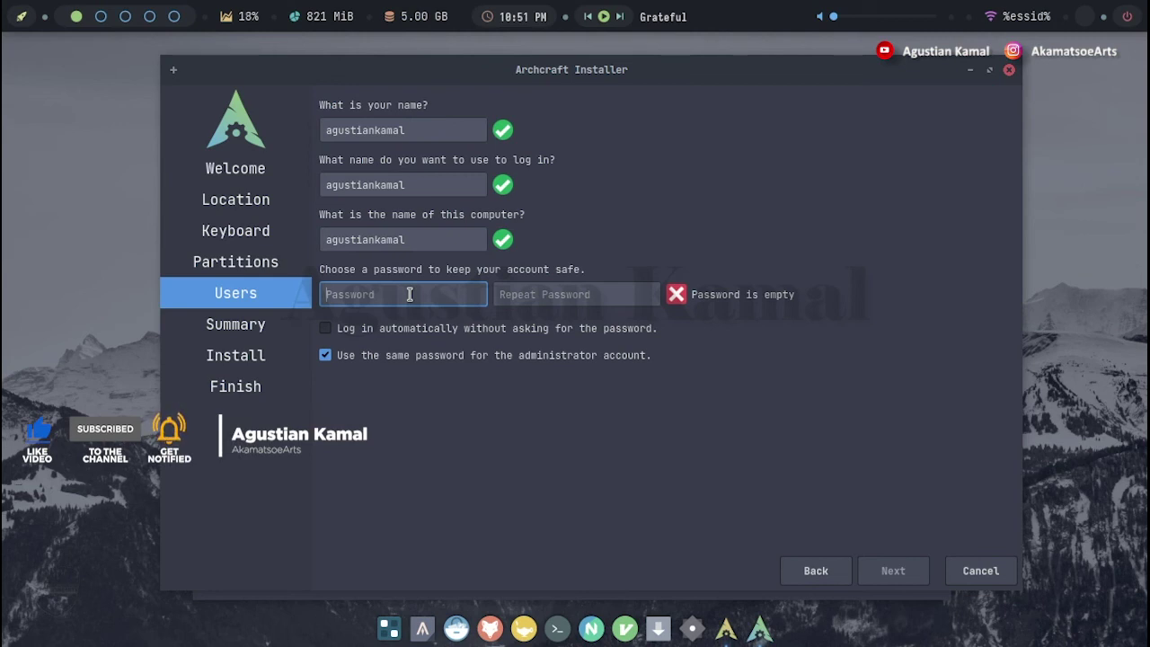
pyautogui.write('•••••••')
pyautogui.press('Tab')
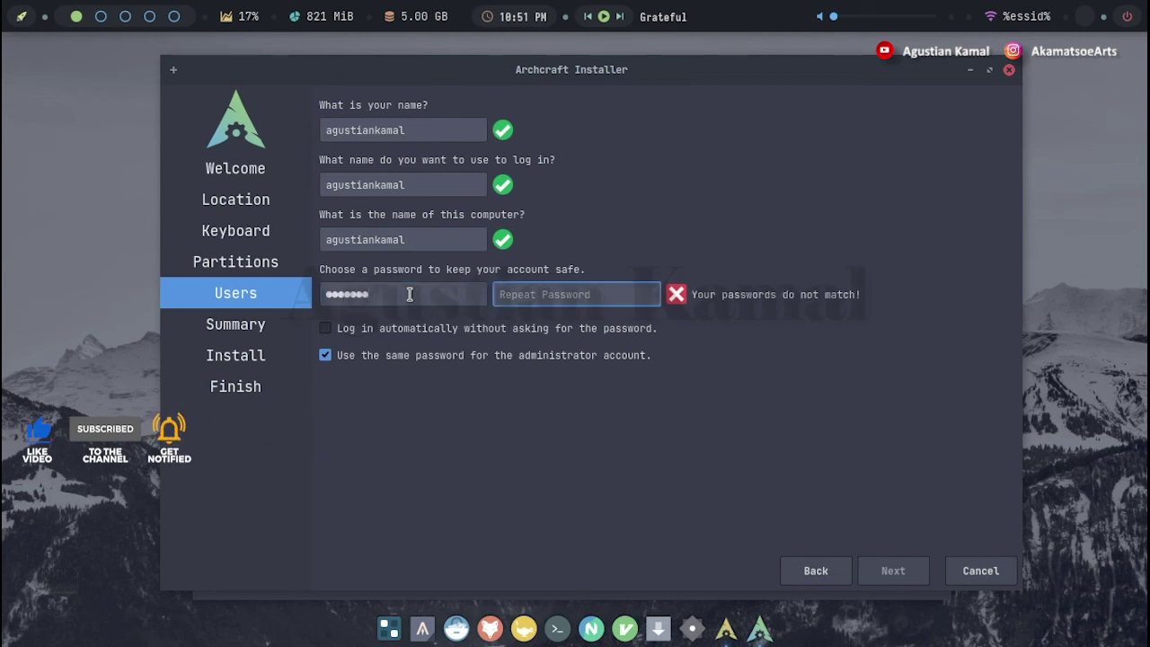
pyautogui.write('•••••••')
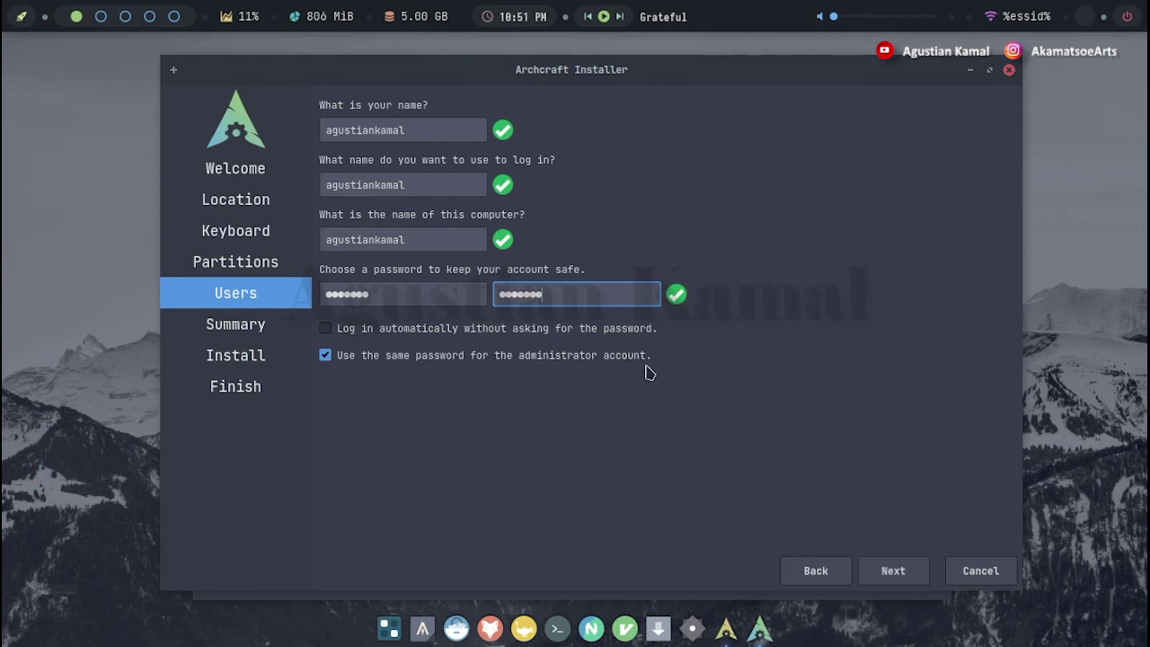
# Step: Continue to the installation summary and review the planned partition changes on /dev/sdb
pyautogui.click(896, 575)
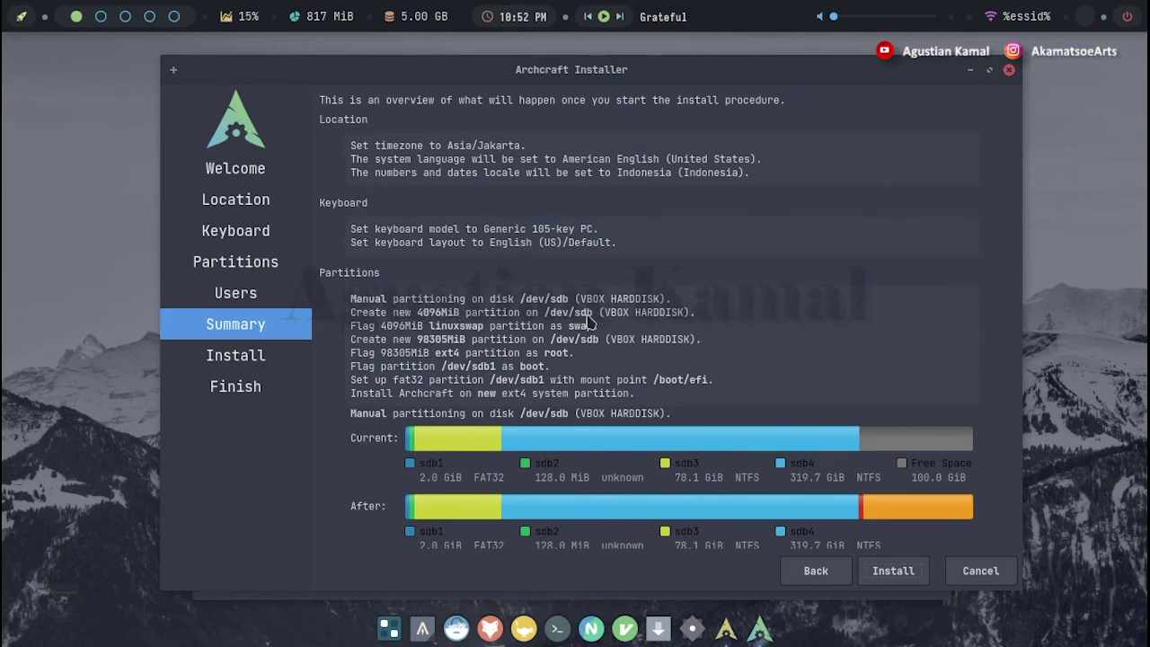
pyautogui.scroll(-1, 575, 343)
pyautogui.scroll(-2, 575, 343)
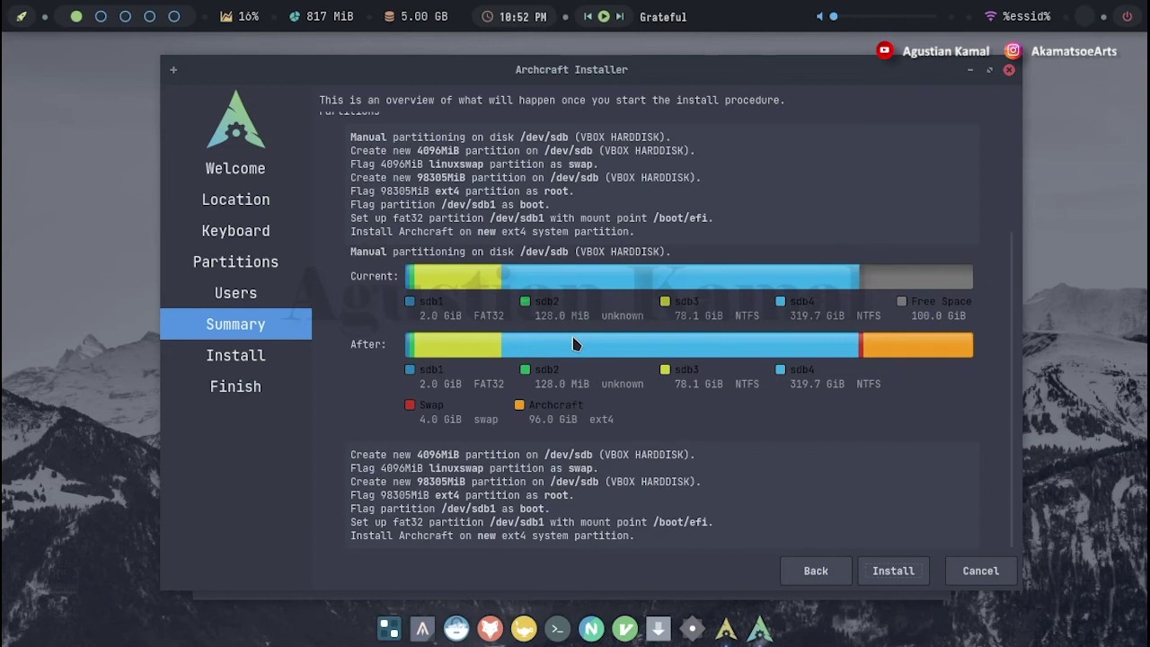
# Step: Start the Archcraft installation from the summary and, once it completes, finish the installer with the Restart now option enabled
pyautogui.scroll(4, 575, 344)
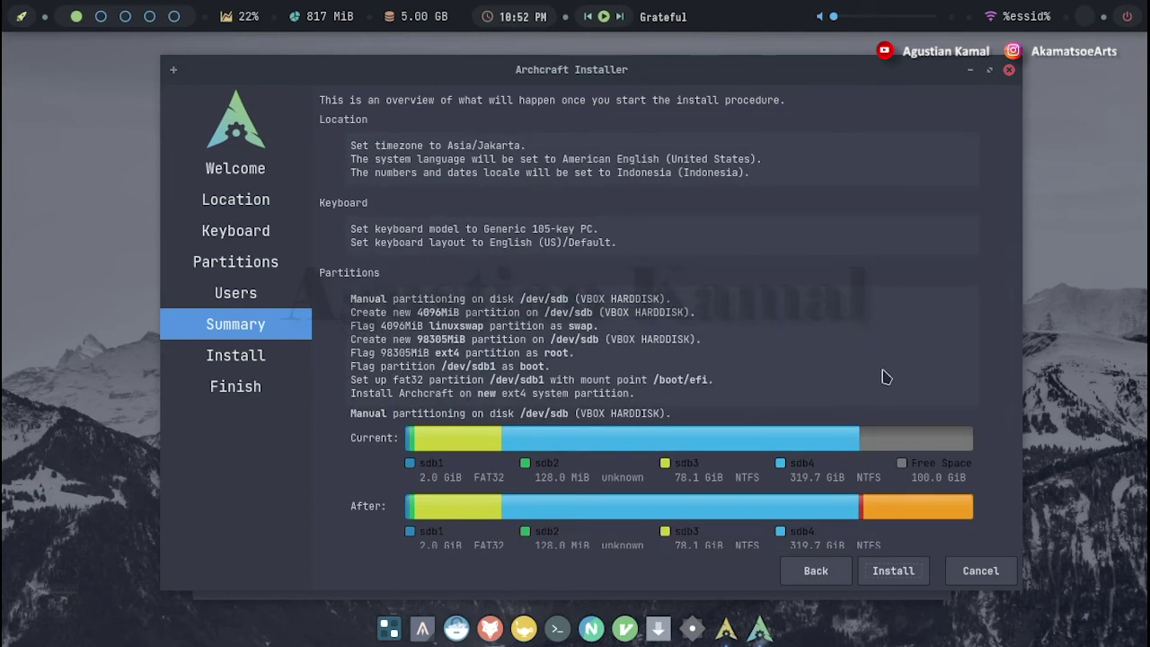
pyautogui.click(903, 582)
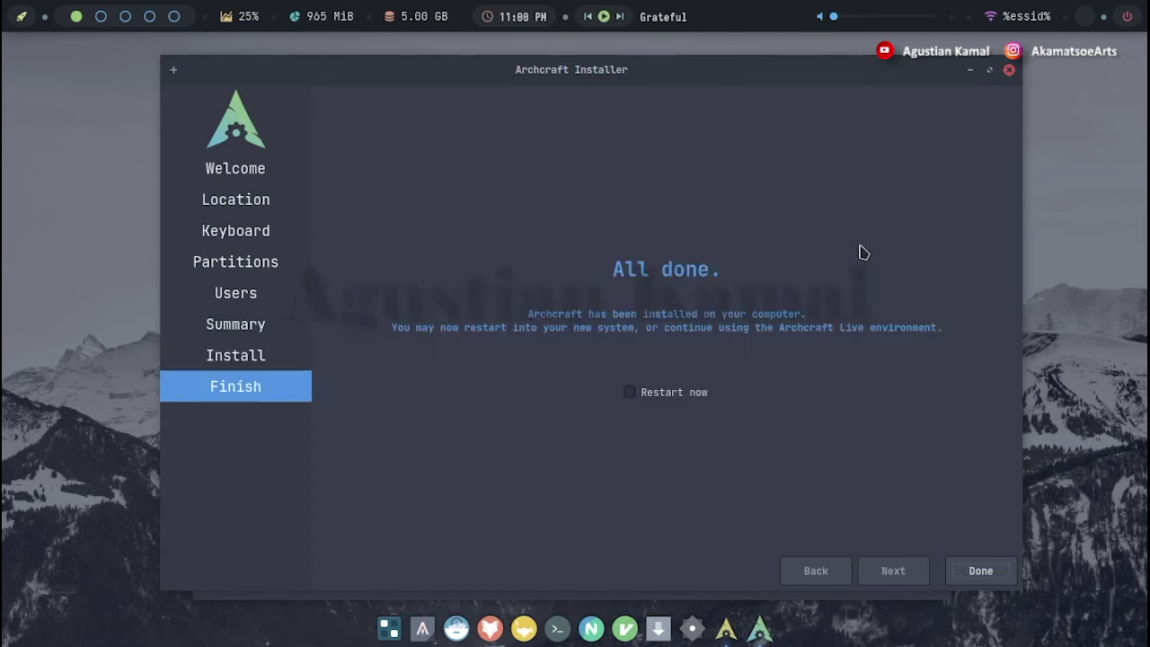
pyautogui.click(629, 392)
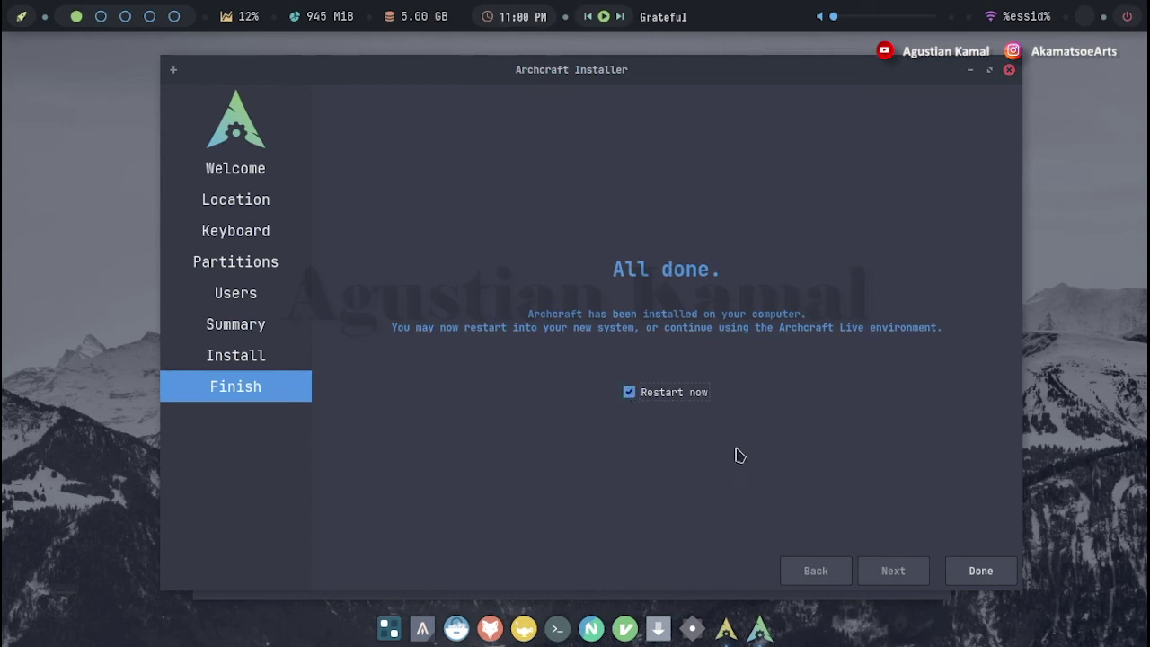
pyautogui.click(988, 575)
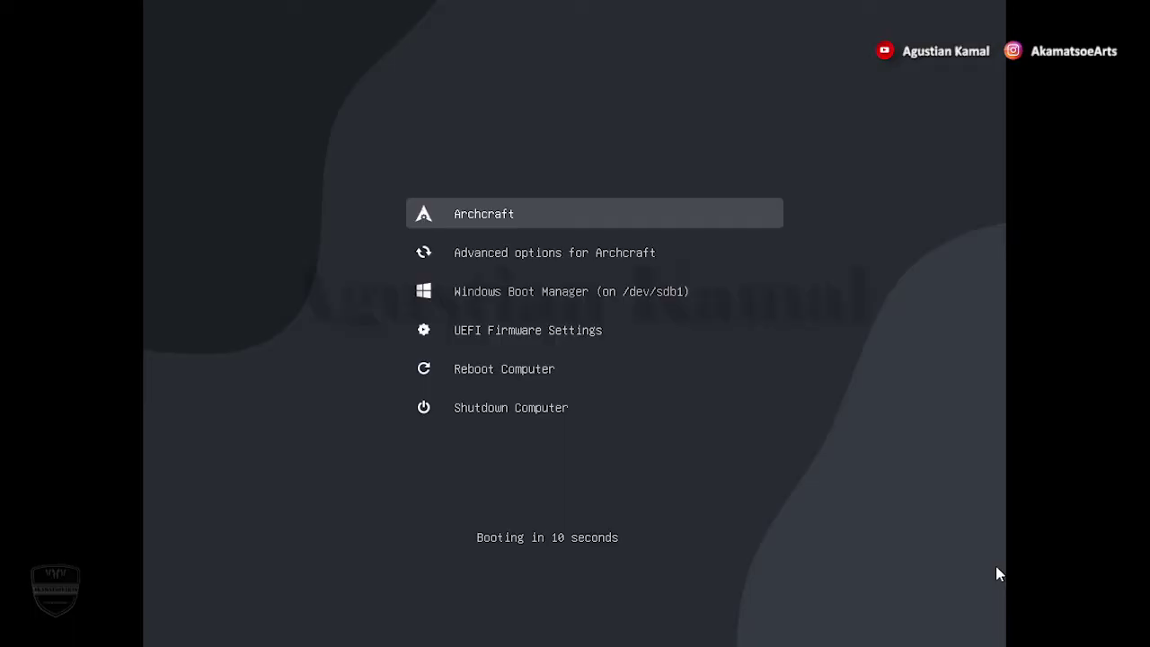
# Step: Go through the boot menu entries to check that both Archcraft and Windows Boot Manager are offered
pyautogui.press('Down')
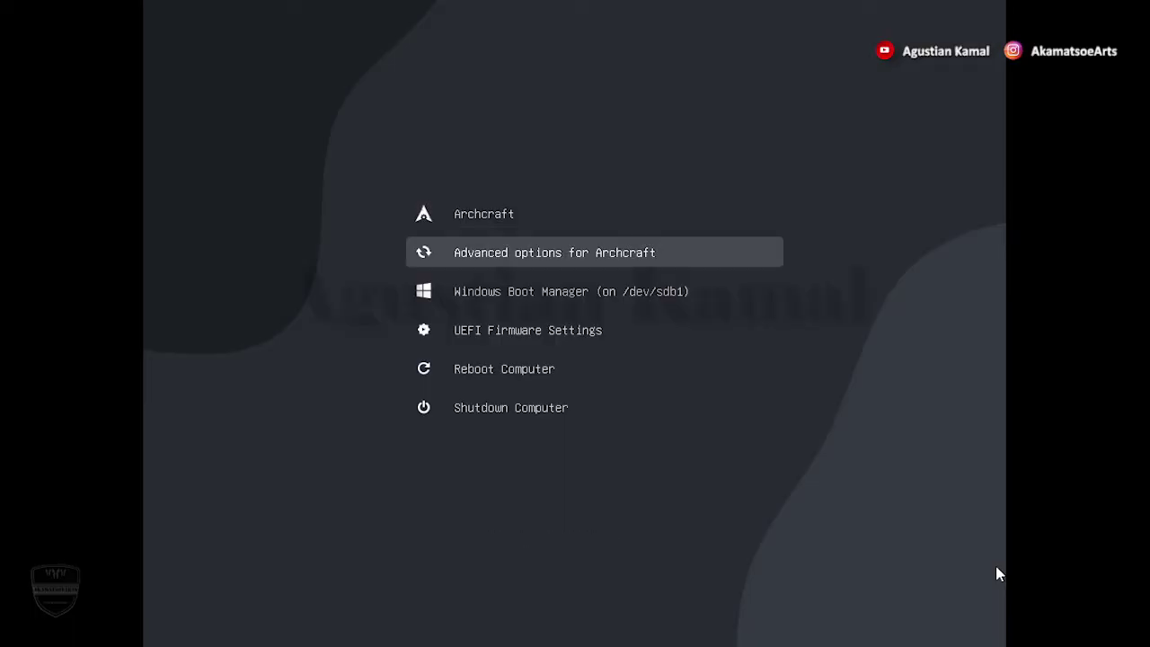
pyautogui.press('Down')
pyautogui.press('Down')
pyautogui.press('Up')
pyautogui.press('Up')
pyautogui.press('Up')
pyautogui.press('Down')
pyautogui.press('Down')
pyautogui.press('Down')
pyautogui.press('Down')
pyautogui.press('Down')
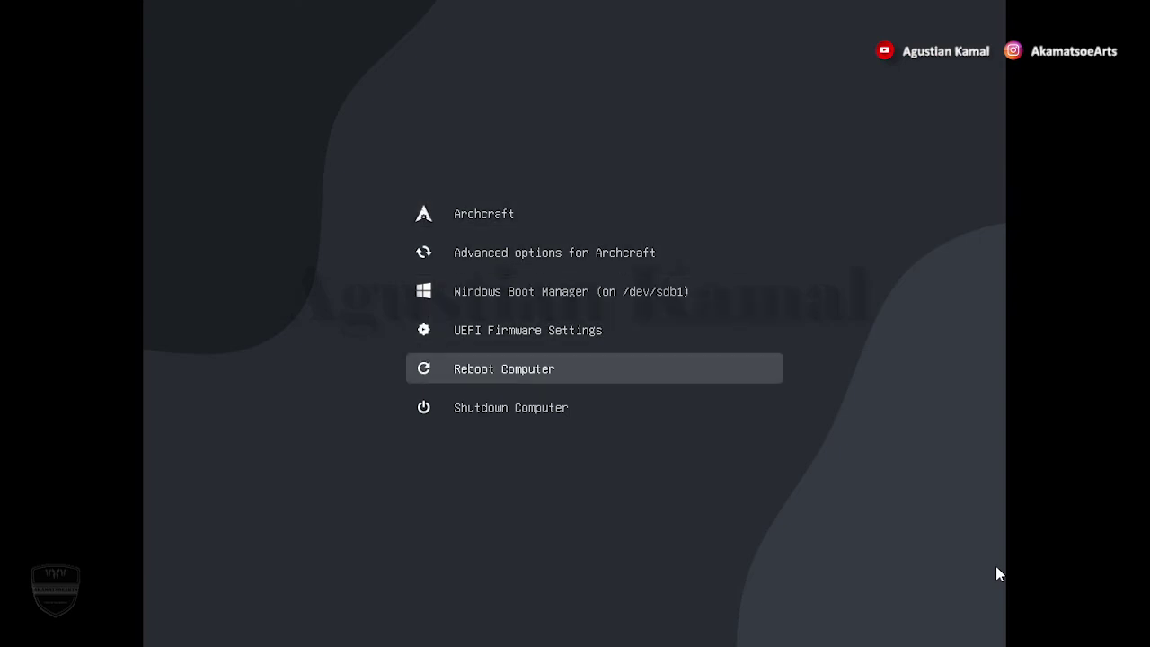
pyautogui.press('Up')
pyautogui.press('Up')
pyautogui.press('Up')
pyautogui.press('Up')
pyautogui.press('Up')
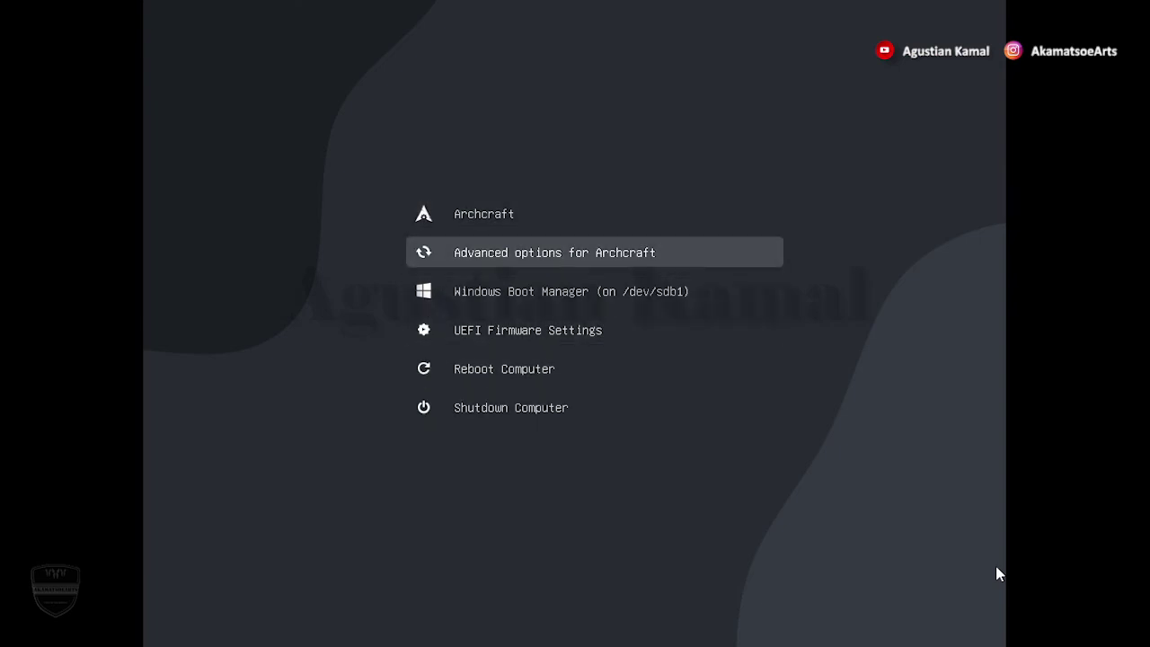
# Step: Boot the default Archcraft entry from the boot menu
pyautogui.press('Down')
pyautogui.press('Up')
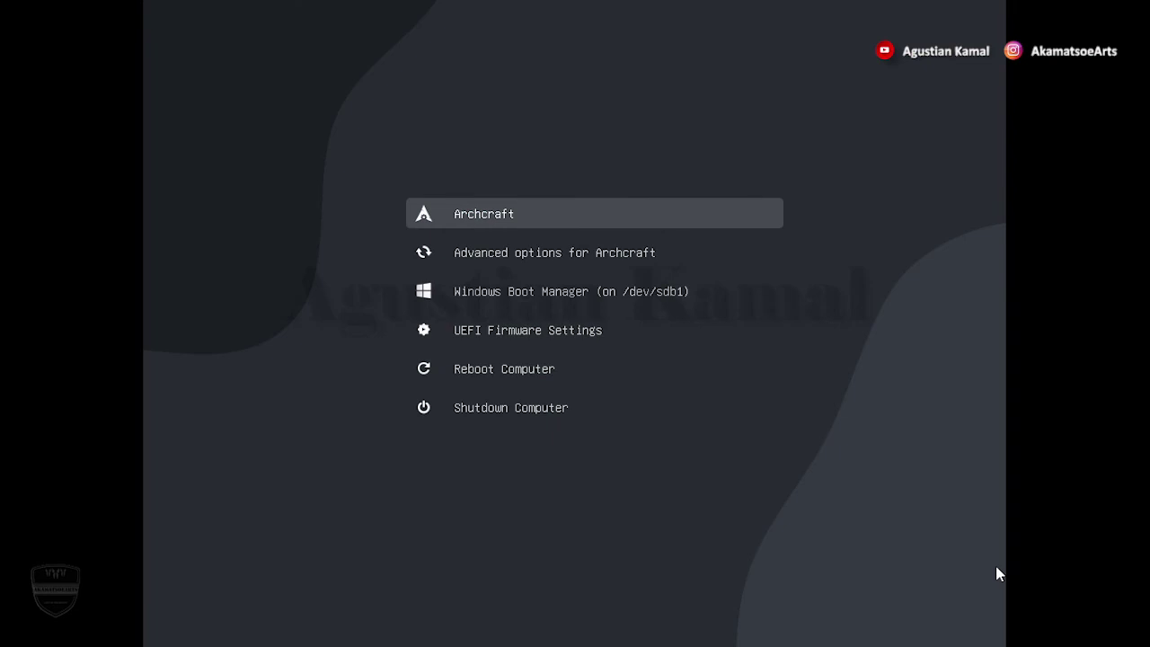
pyautogui.press('Return')
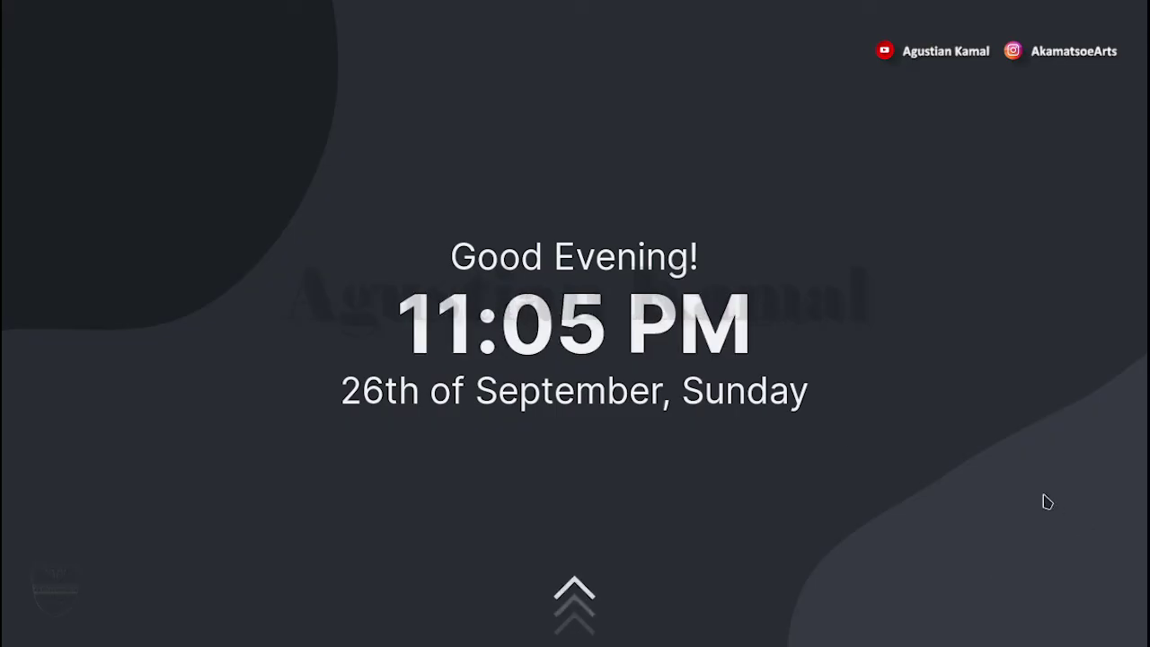
# Step: Unlock the greeting screen, log in with the account password and close the Help and Tips window
pyautogui.click(1043, 498)
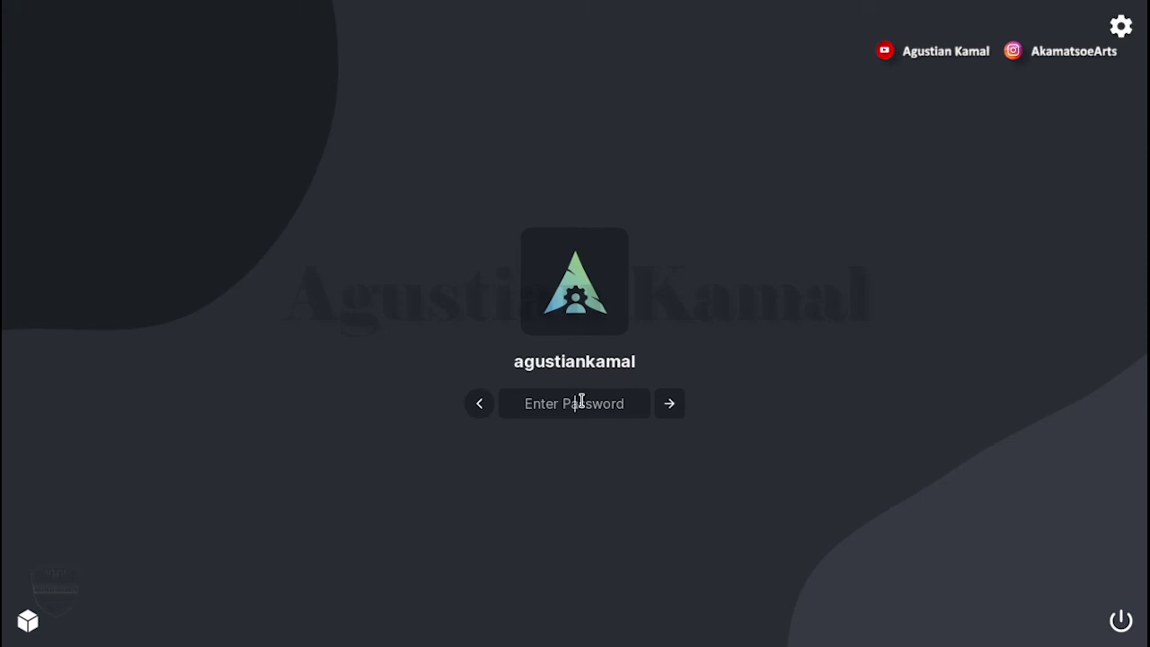
pyautogui.write('*******')
pyautogui.press('Return')
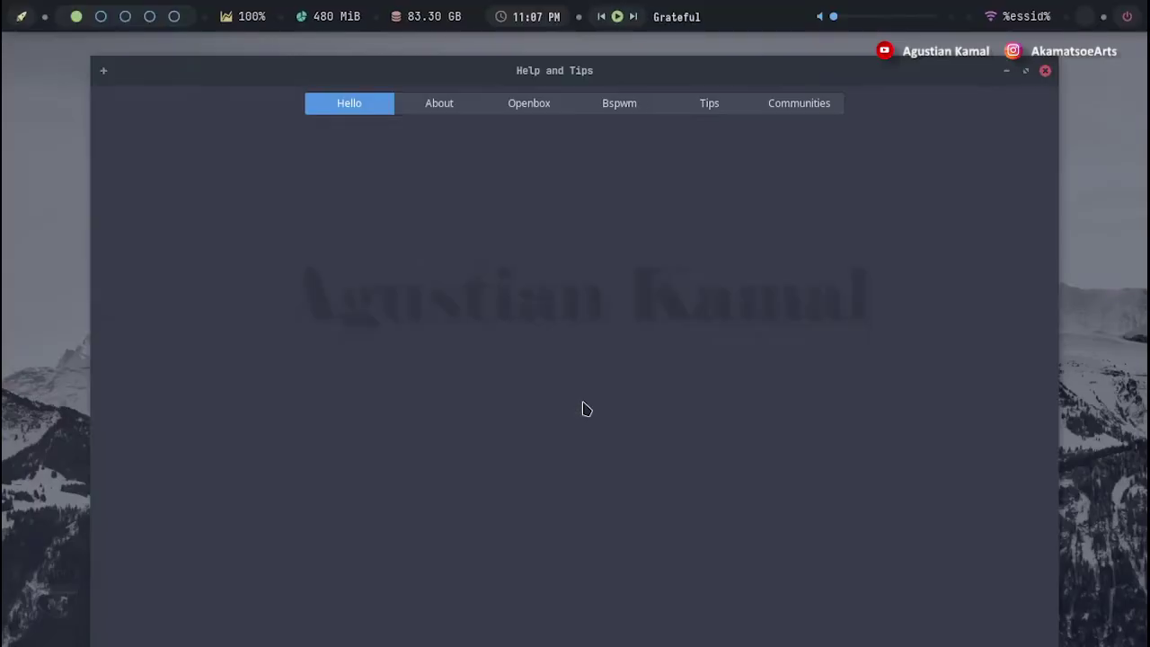
pyautogui.moveTo(882, 358); pyautogui.dragTo(893, 69)
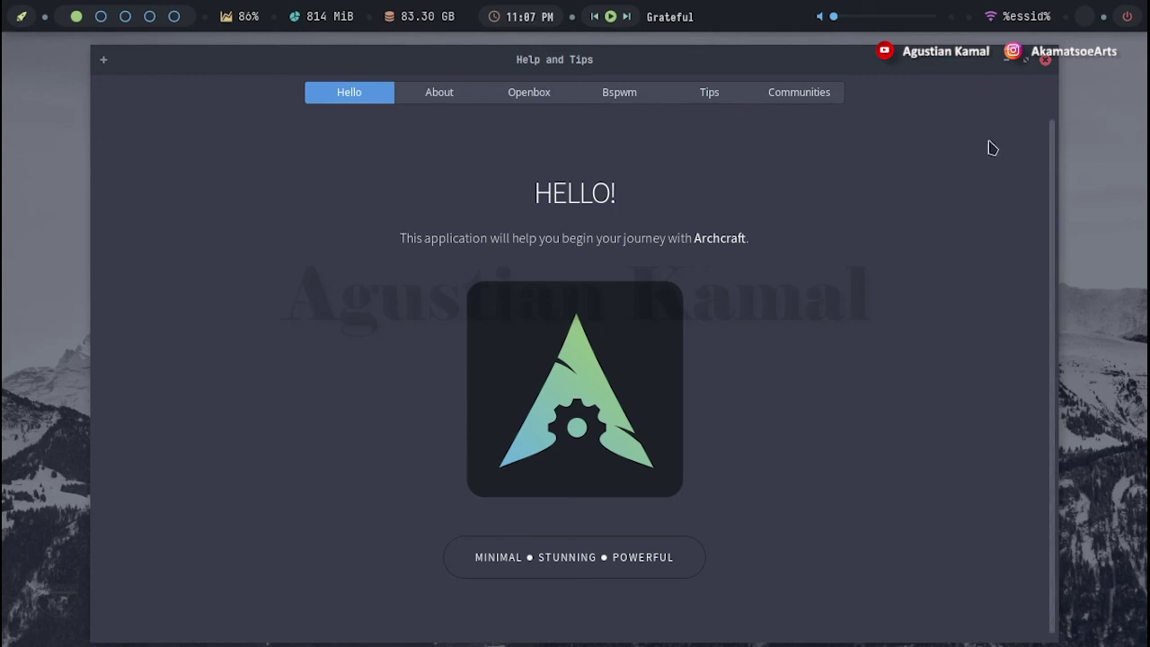
pyautogui.click(1046, 63)
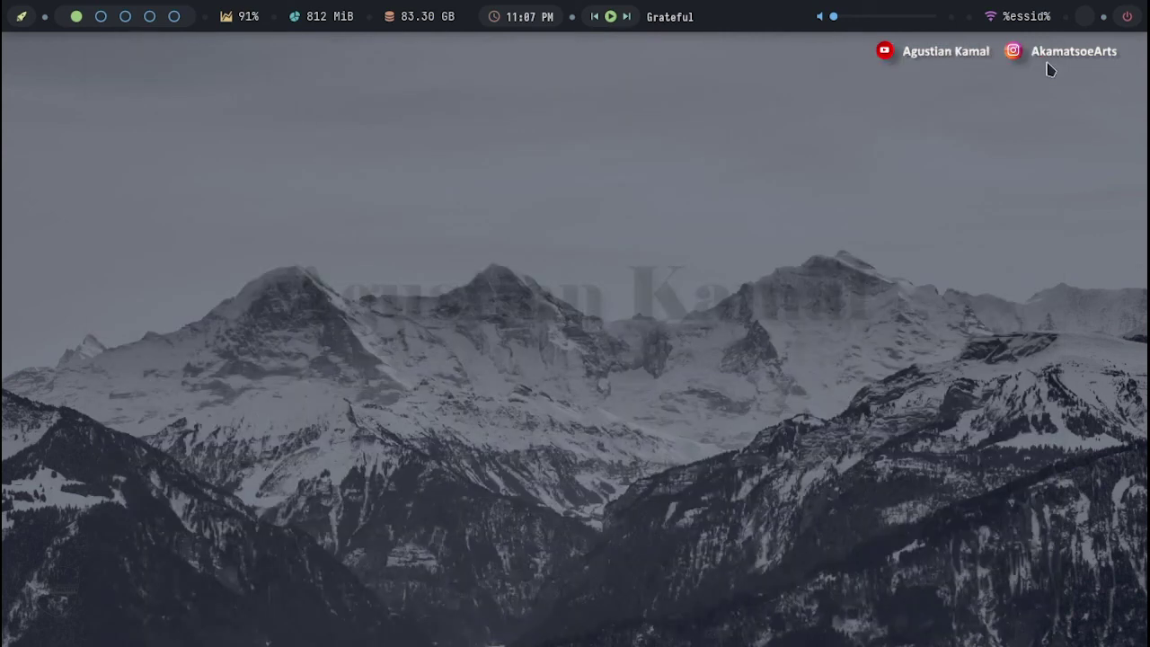
# Step: Restart the computer from the Archcraft desktop, answering yes to the confirmation prompt
pyautogui.click(1128, 17)
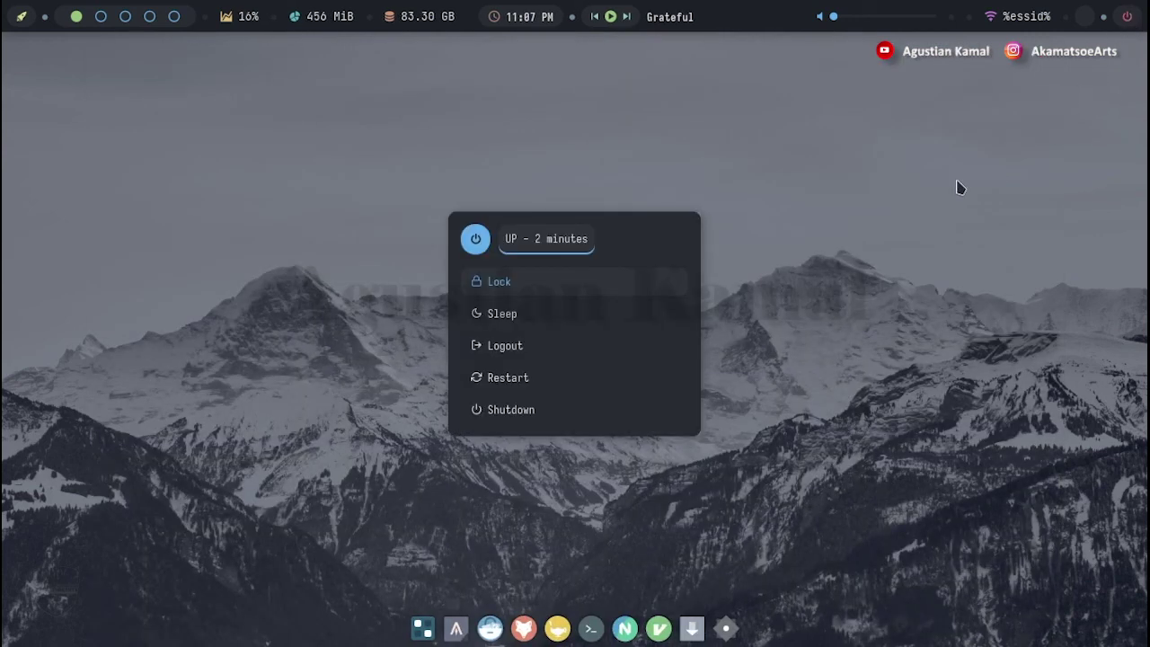
pyautogui.press('Down')
pyautogui.press('Down')
pyautogui.press('Down')
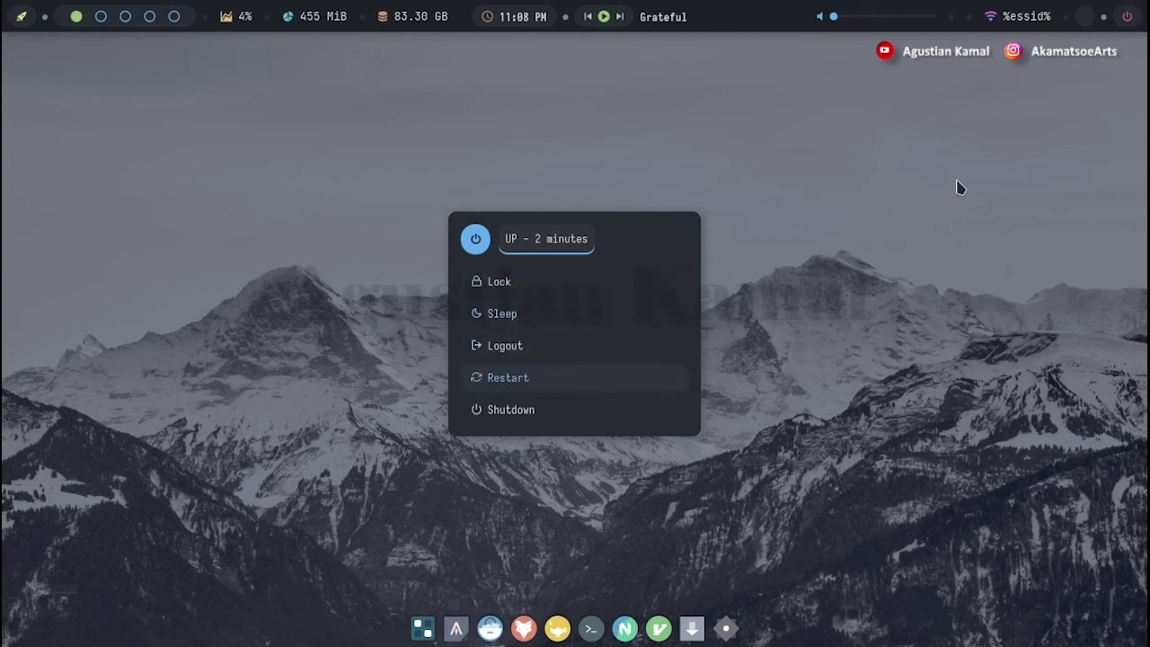
pyautogui.press('Return')
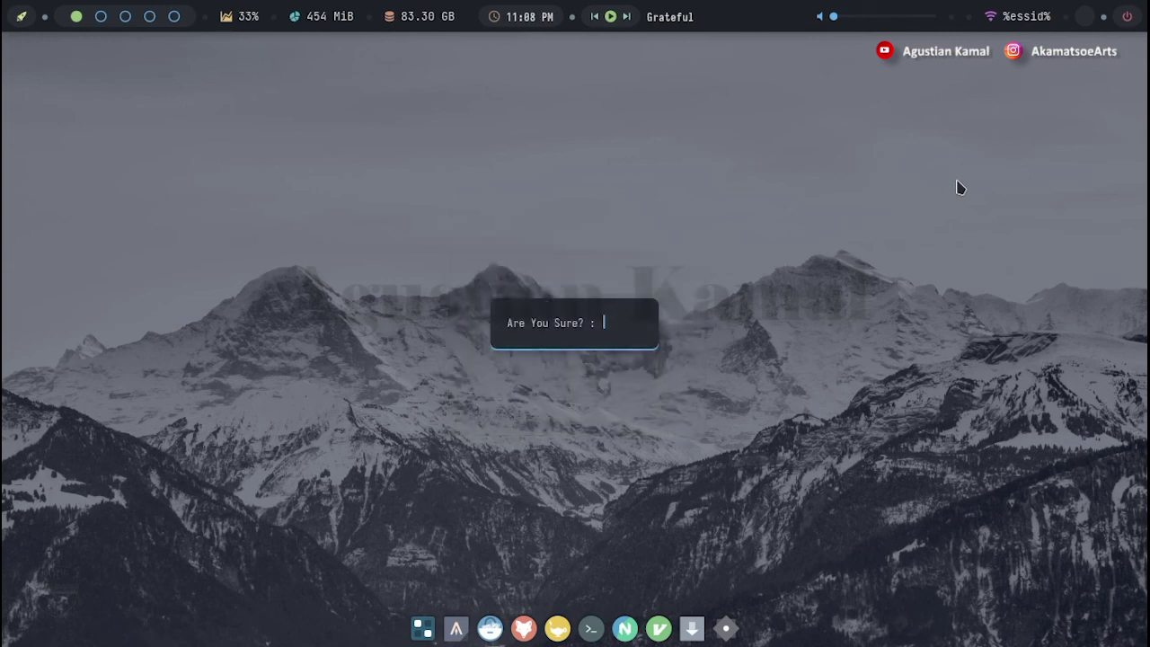
pyautogui.write('yes')
pyautogui.press('Return')
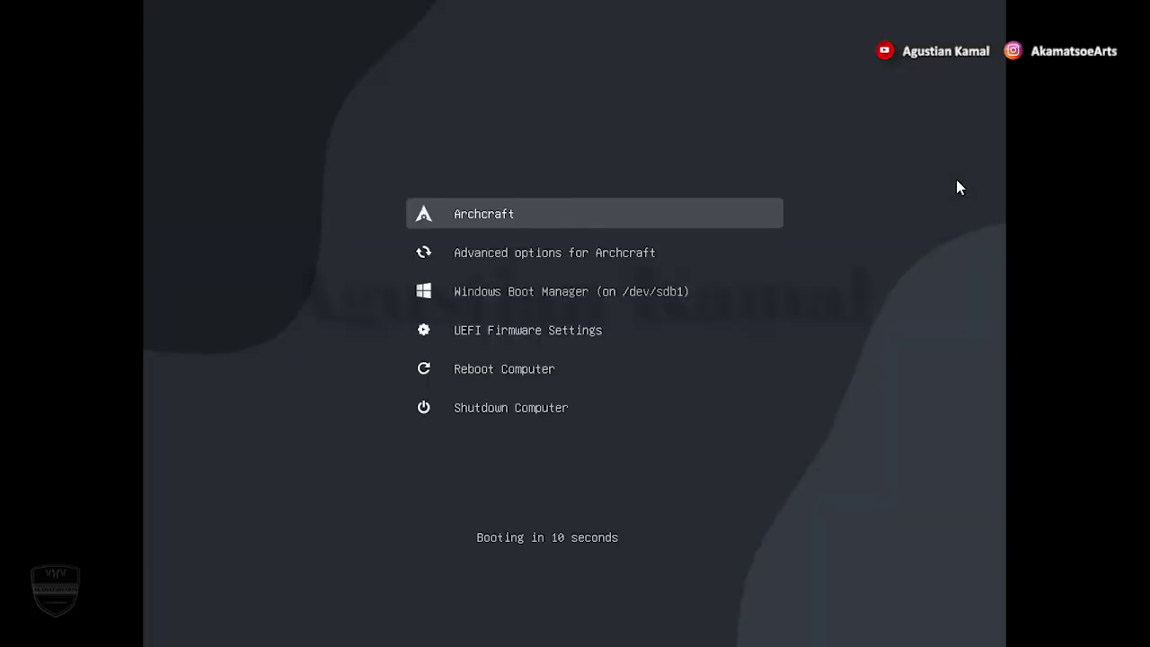
# Step: Boot Windows through the Windows Boot Manager (on /dev/sdb1) entry
pyautogui.press('Down')
pyautogui.press('Down')
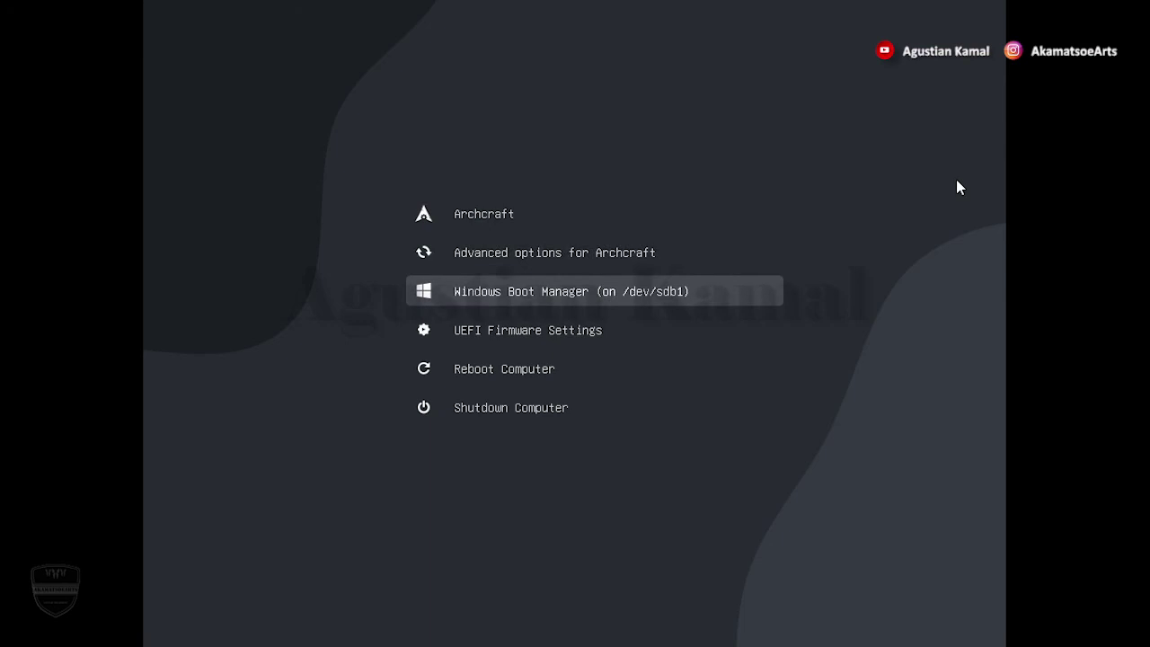
pyautogui.press('Return')
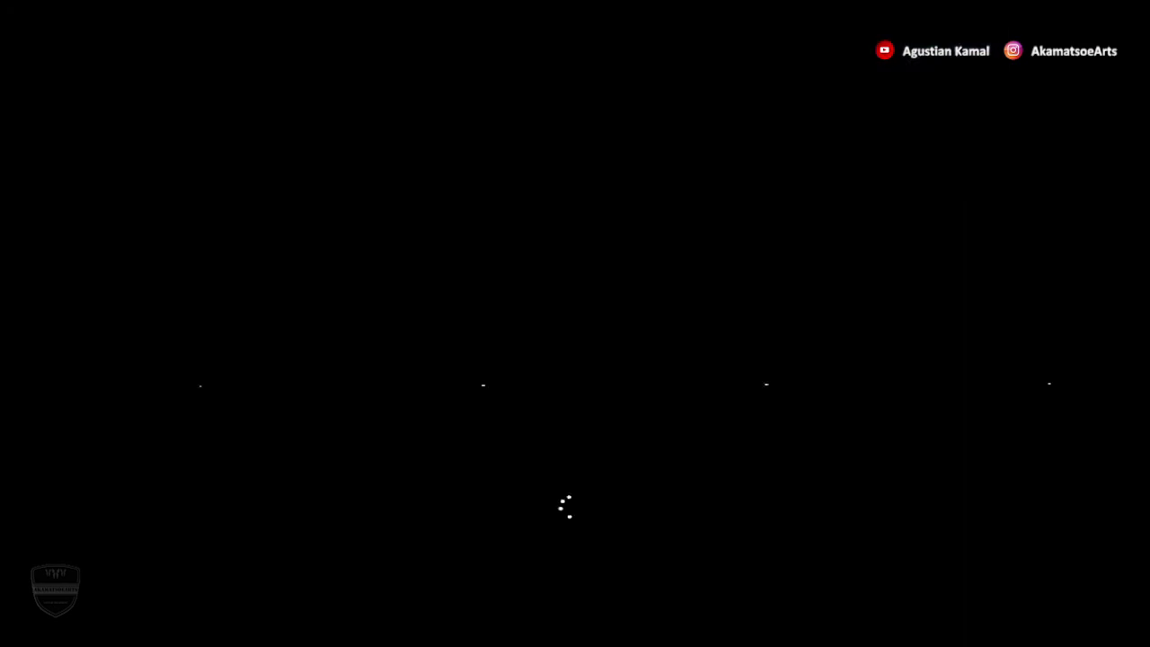